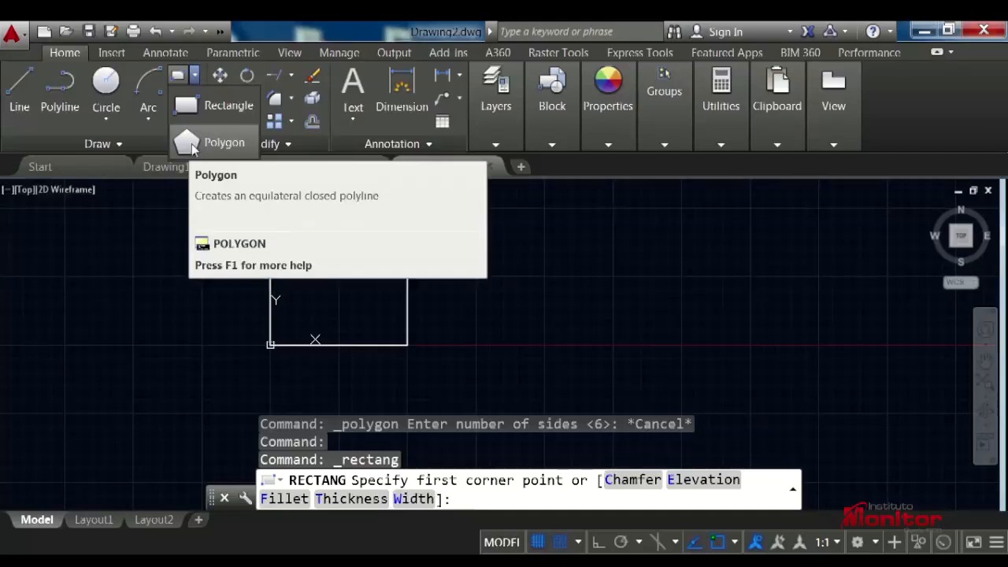
Step: Erase the rectangle at the origin and the remaining line along the Y axis to clear the drawing
{"action": "left_click", "coordinate": [196, 78]}
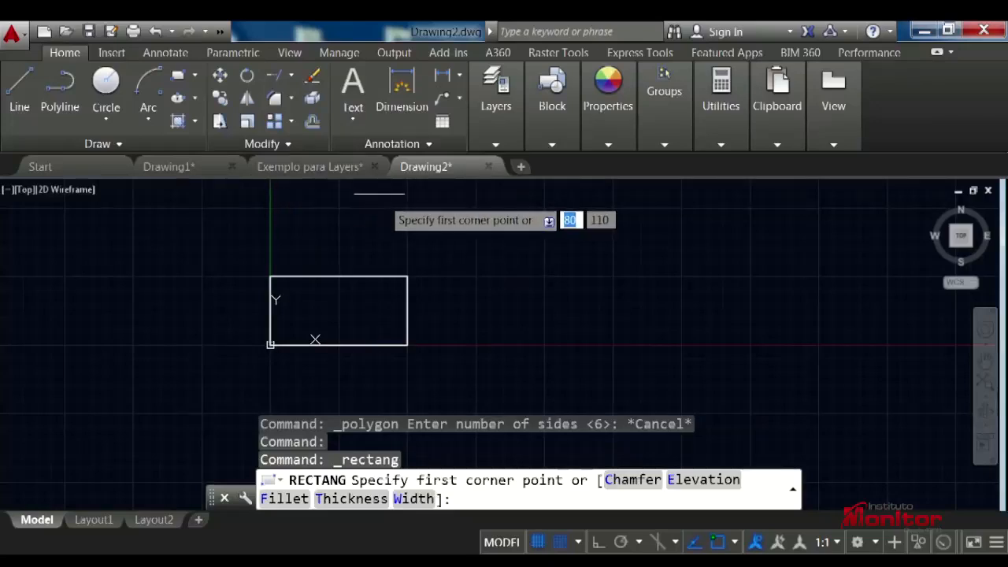
{"action": "key", "text": "Escape"}
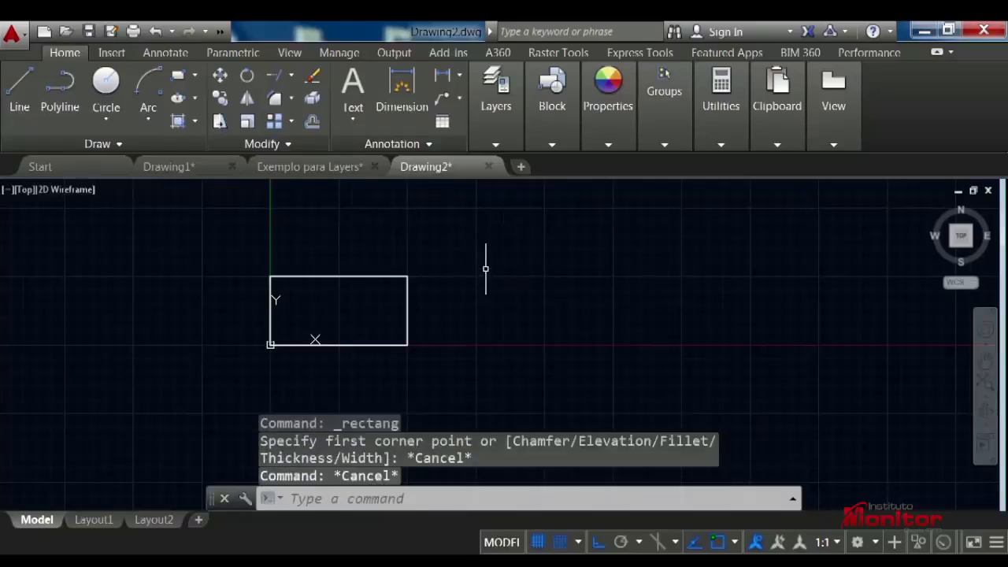
{"action": "left_click", "coordinate": [476, 274]}
{"action": "left_click", "coordinate": [333, 351]}
{"action": "key", "text": "Delete"}
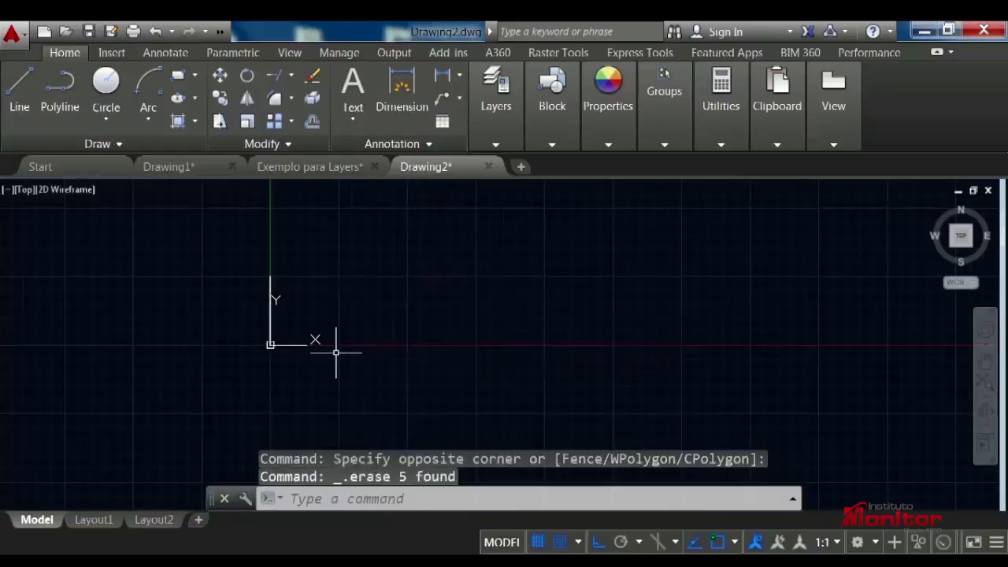
{"action": "left_click", "coordinate": [360, 276]}
{"action": "left_click", "coordinate": [263, 347]}
{"action": "key", "text": "Delete"}
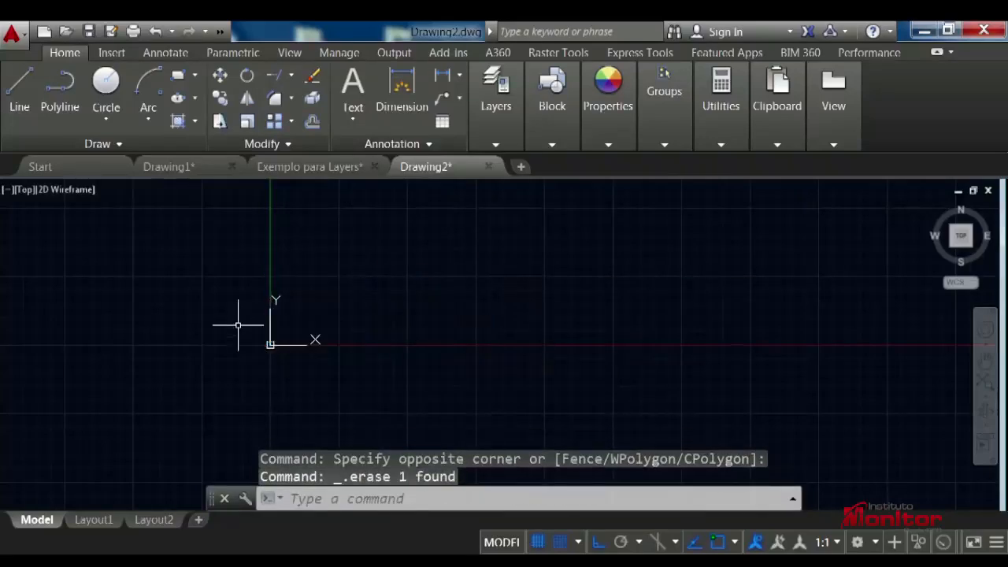
Step: Draw a rectangle with its first corner at 0,0 and a freely picked opposite corner, about 110 units wide
{"action": "left_click", "coordinate": [179, 78]}
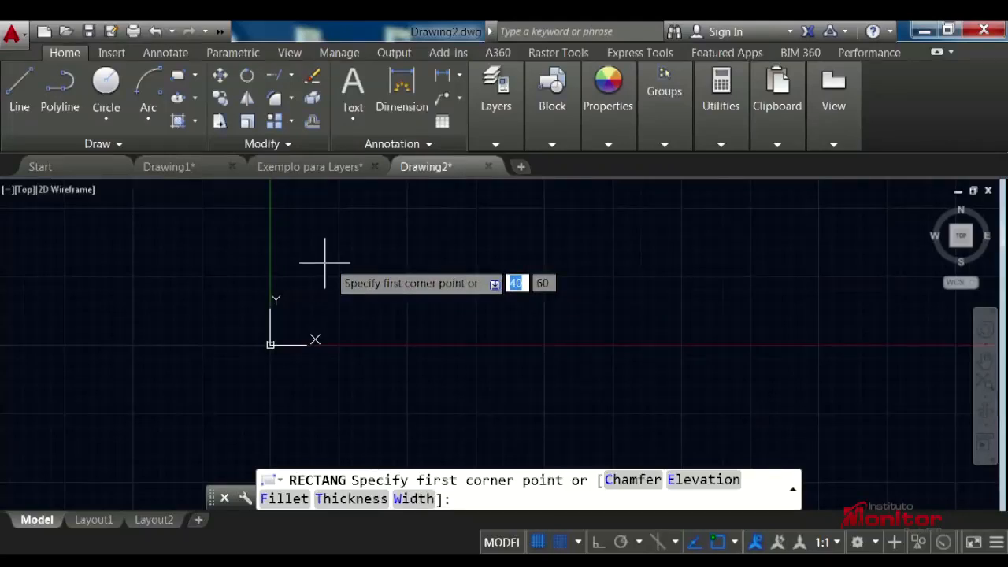
{"action": "type", "text": "0"}
{"action": "key", "text": "Tab"}
{"action": "type", "text": "0"}
{"action": "key", "text": "Return"}
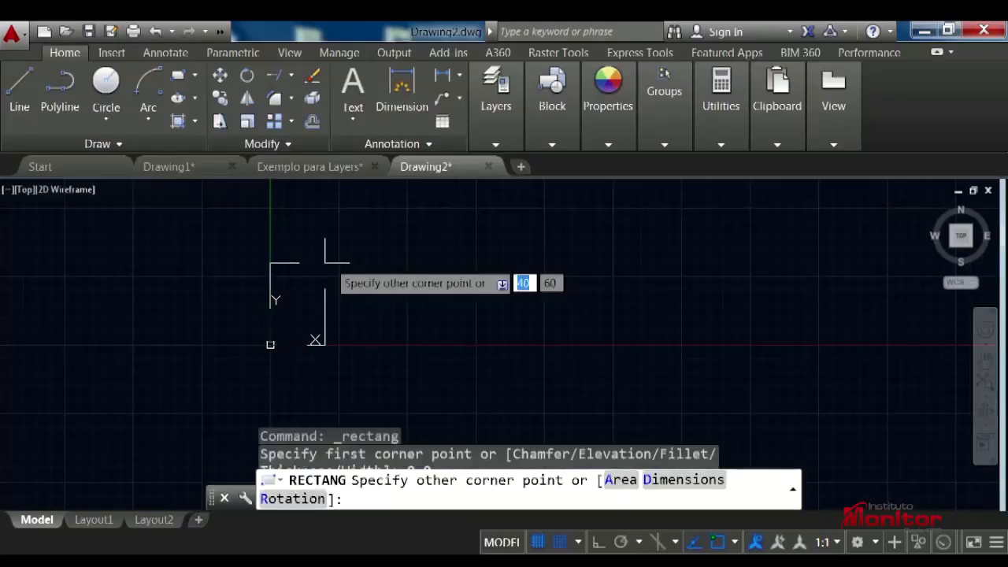
{"action": "scroll", "coordinate": [463, 263], "scroll_direction": "down", "scroll_amount": 2}
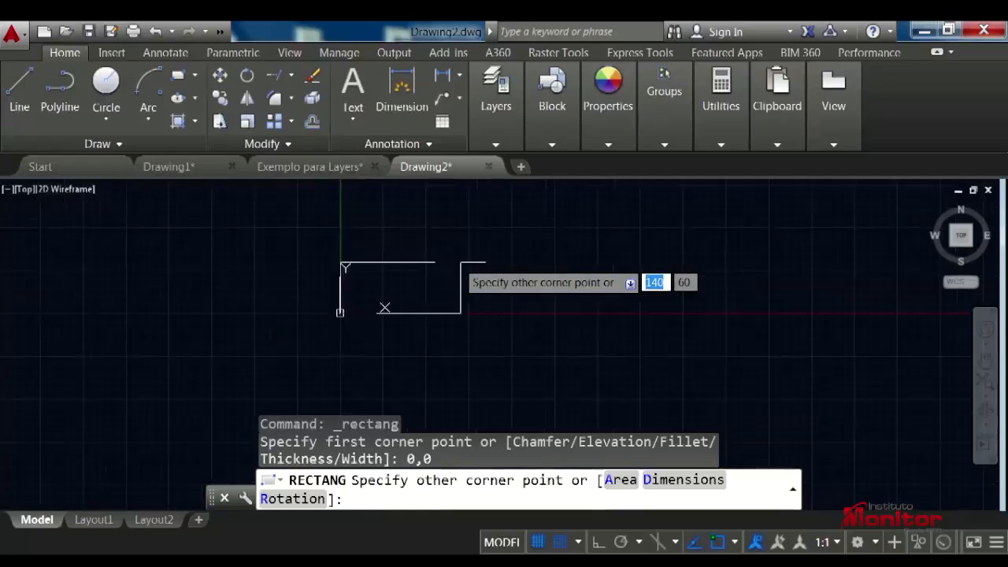
{"action": "scroll", "coordinate": [429, 271], "scroll_direction": "up", "scroll_amount": 6}
{"action": "scroll", "coordinate": [376, 293], "scroll_direction": "down", "scroll_amount": 1}
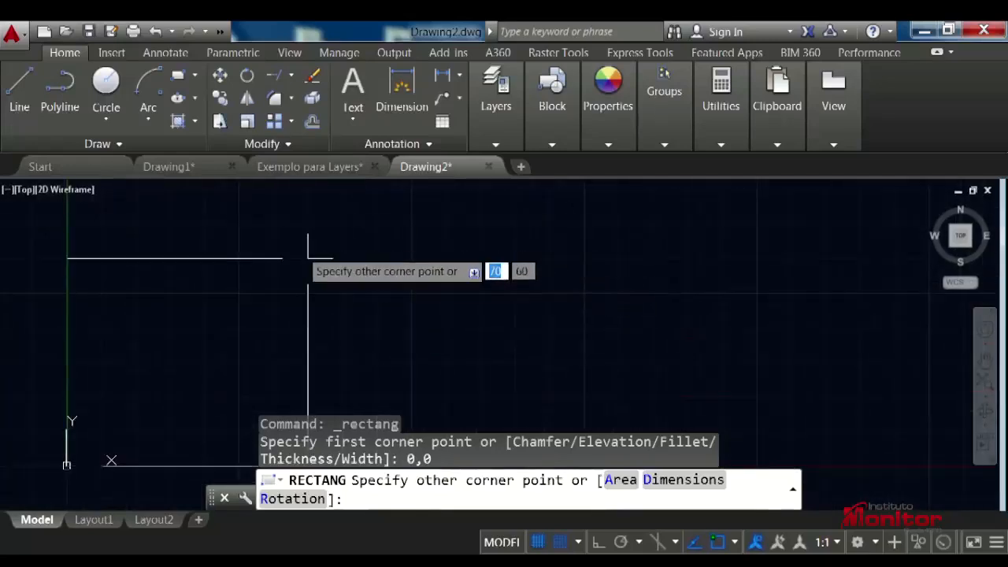
{"action": "scroll", "coordinate": [499, 223], "scroll_direction": "up", "scroll_amount": 3}
{"action": "scroll", "coordinate": [473, 242], "scroll_direction": "down", "scroll_amount": 3}
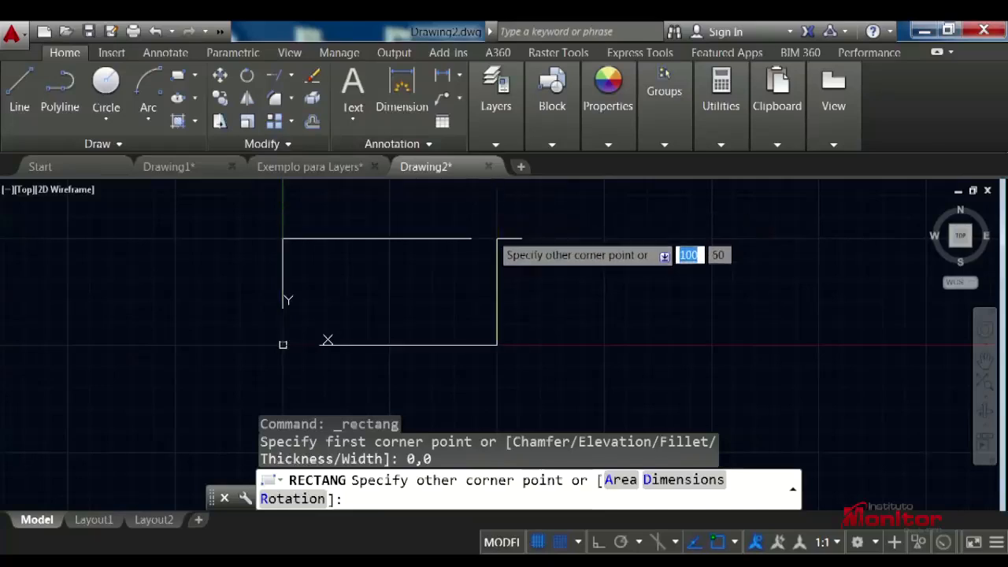
{"action": "left_click", "coordinate": [518, 216]}
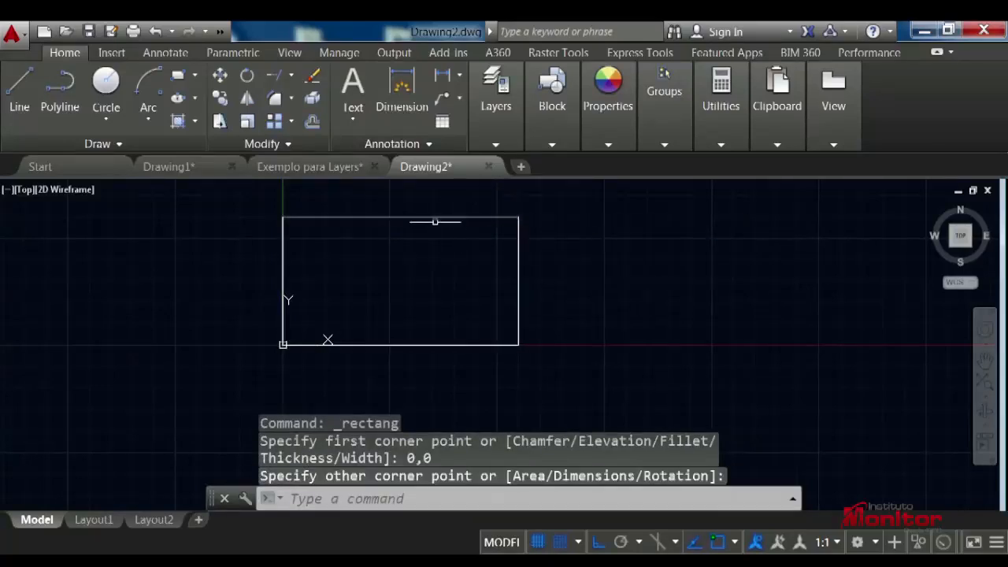
{"action": "mouse_move", "coordinate": [587, 277]}
{"action": "middle_mouse_down"}
{"action": "mouse_move", "coordinate": [601, 338]}
{"action": "mouse_move", "coordinate": [570, 344]}
{"action": "middle_mouse_up"}
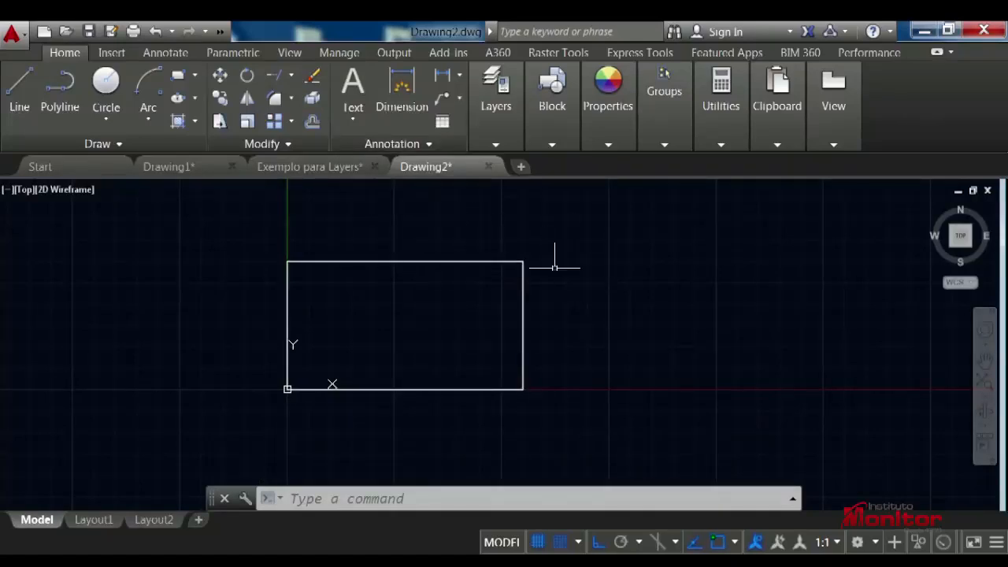
Step: Dimension the length of the rectangle's top edge, placing the dimension line just above it
{"action": "left_click", "coordinate": [408, 84]}
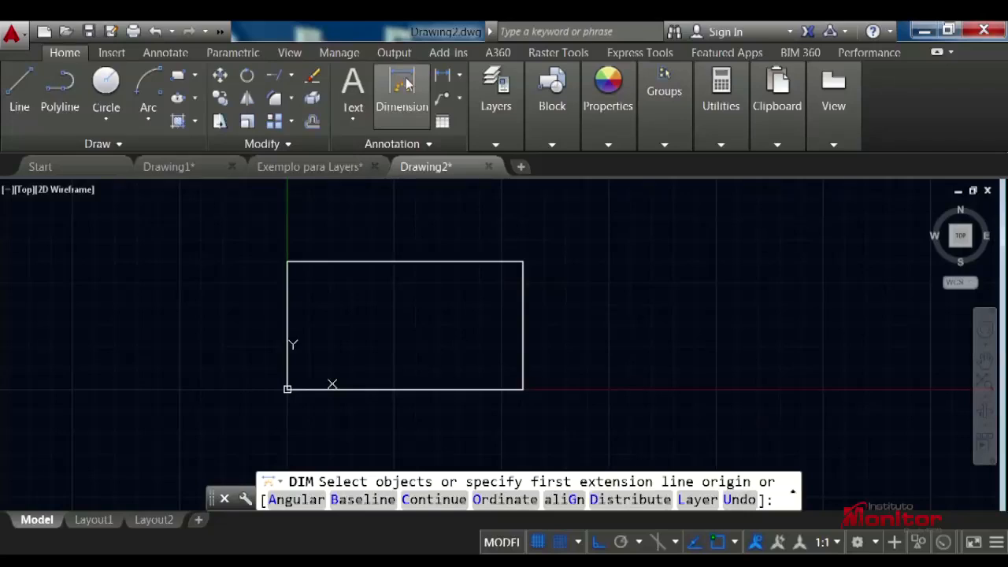
{"action": "left_click", "coordinate": [287, 260]}
{"action": "left_click", "coordinate": [523, 260]}
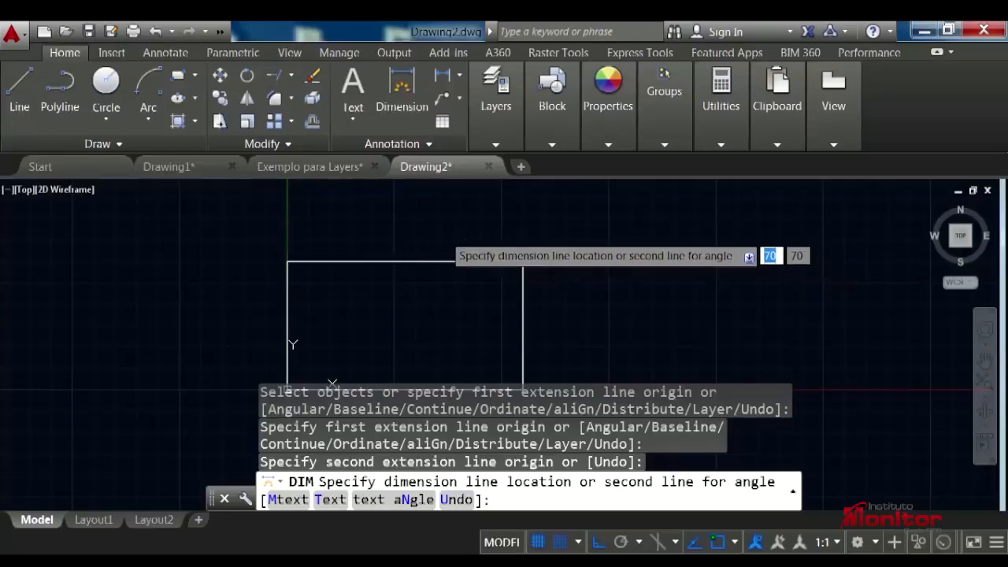
{"action": "left_click", "coordinate": [437, 239]}
{"action": "scroll", "coordinate": [406, 222], "scroll_direction": "up", "scroll_amount": 3}
{"action": "scroll", "coordinate": [458, 245], "scroll_direction": "down", "scroll_amount": 1}
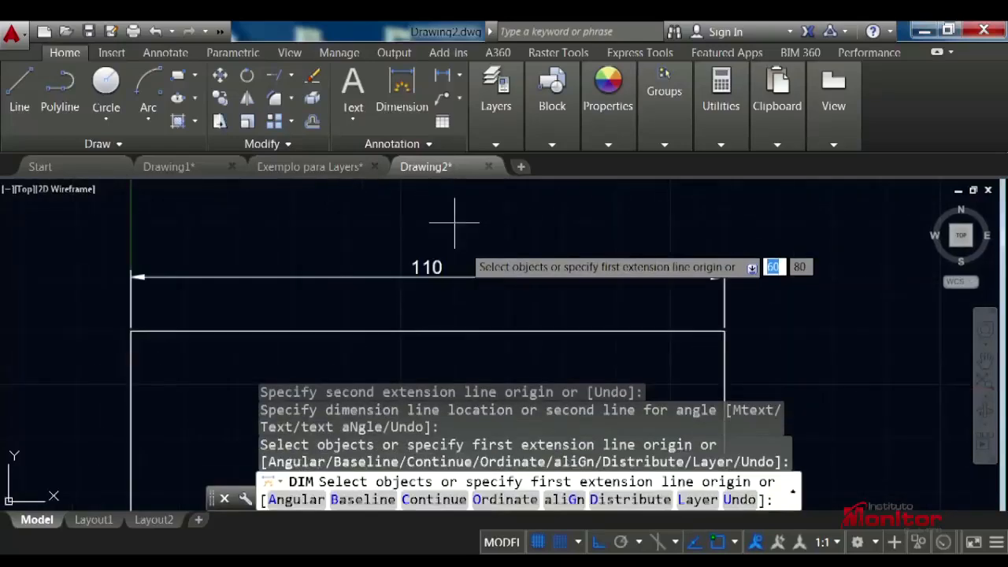
{"action": "scroll", "coordinate": [498, 272], "scroll_direction": "down", "scroll_amount": 4}
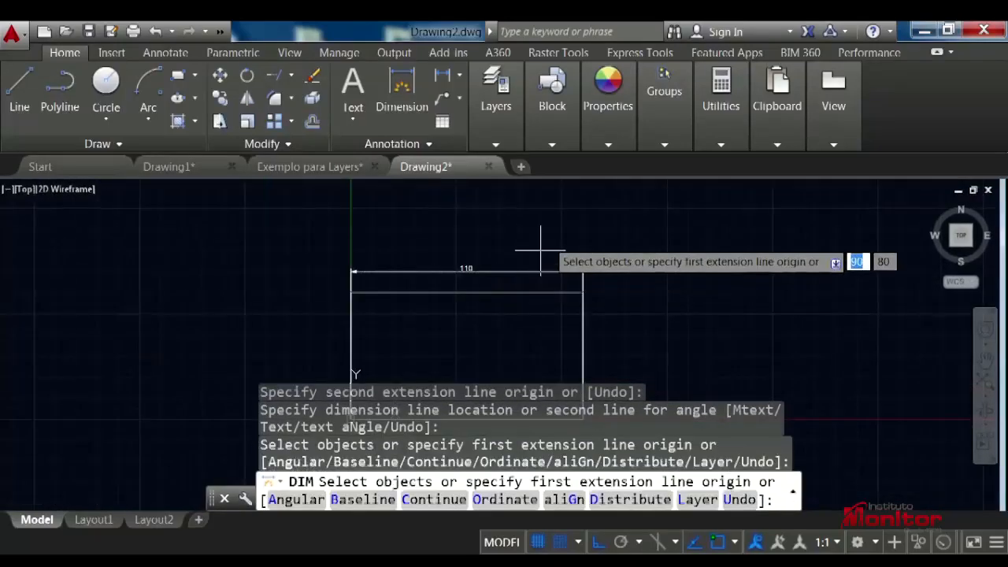
{"action": "key", "text": "Escape"}
Step: Erase the rectangle together with its length dimension
{"action": "left_click", "coordinate": [636, 231]}
{"action": "left_click", "coordinate": [465, 315]}
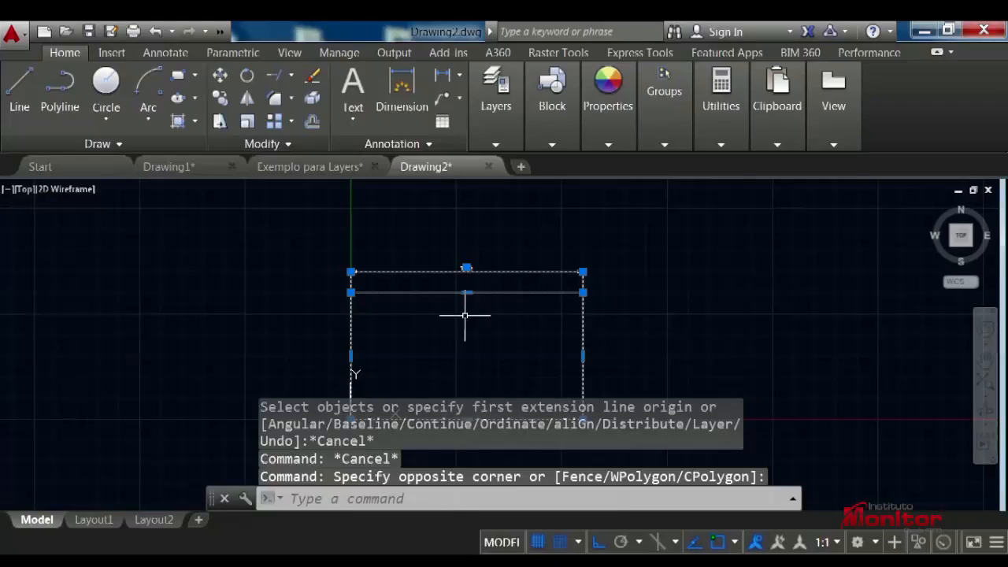
{"action": "key", "text": "Delete"}
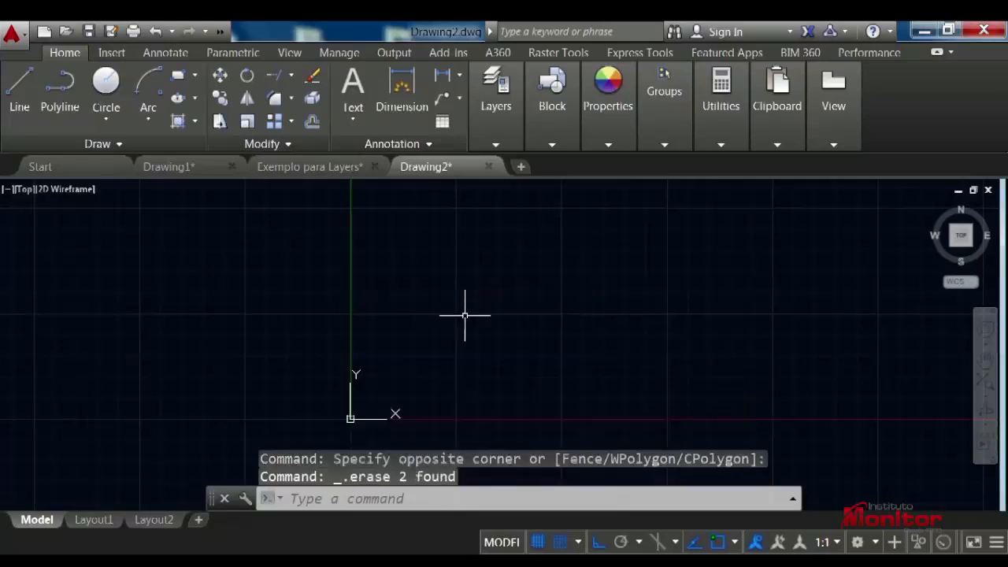
Step: Draw a rectangle from 0,0, entering only a distance of 100 for the opposite corner
{"action": "left_click", "coordinate": [178, 75]}
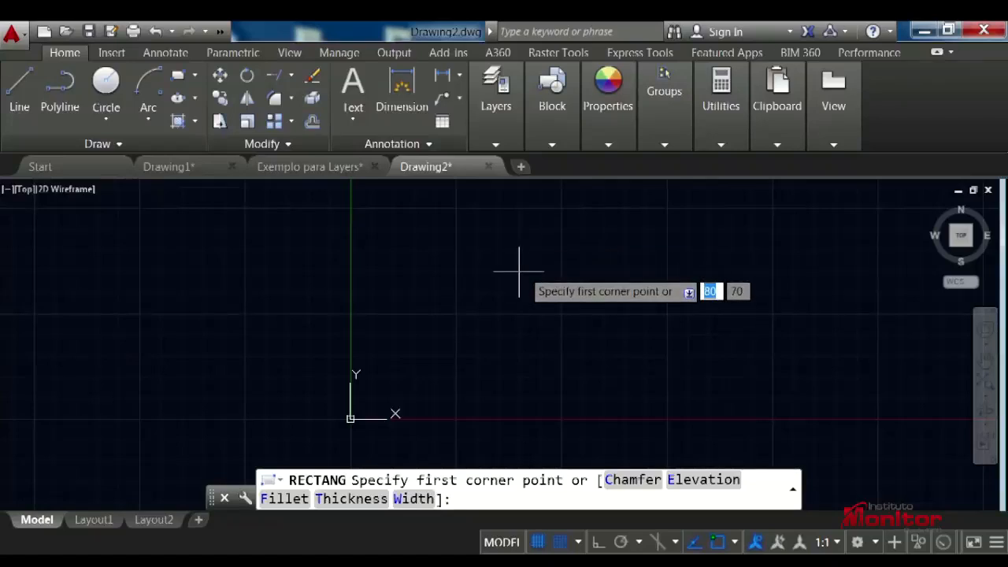
{"action": "type", "text": "0"}
{"action": "key", "text": "Tab"}
{"action": "type", "text": "0"}
{"action": "key", "text": "Return"}
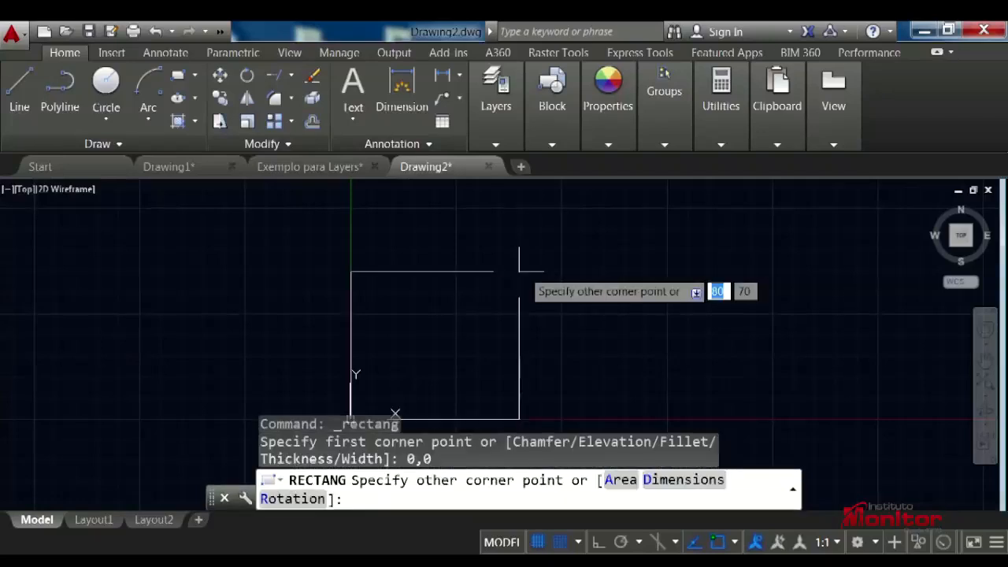
{"action": "middle_click_drag", "start_coordinate": [498, 315], "coordinate": [564, 228]}
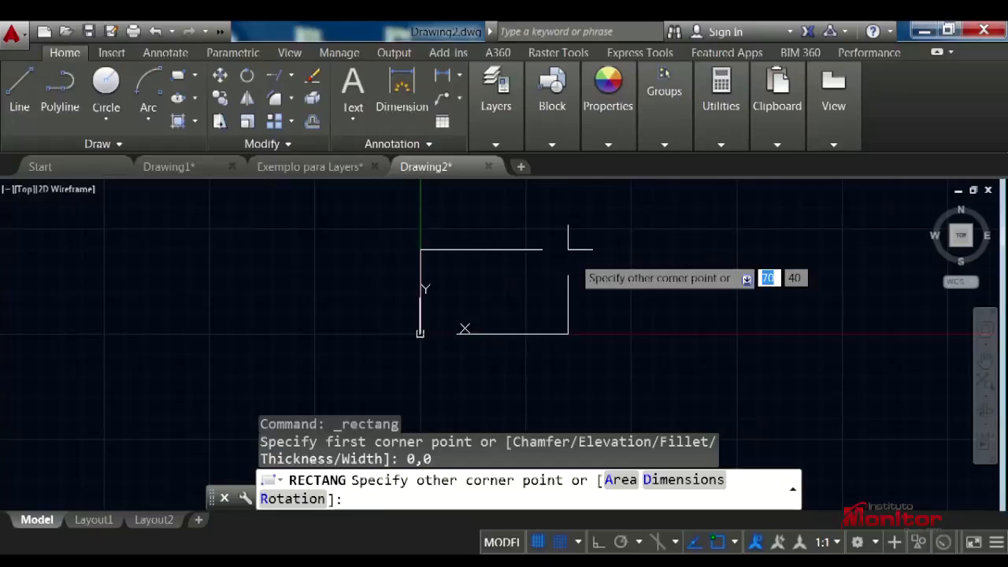
{"action": "type", "text": "100"}
{"action": "key", "text": "Return"}
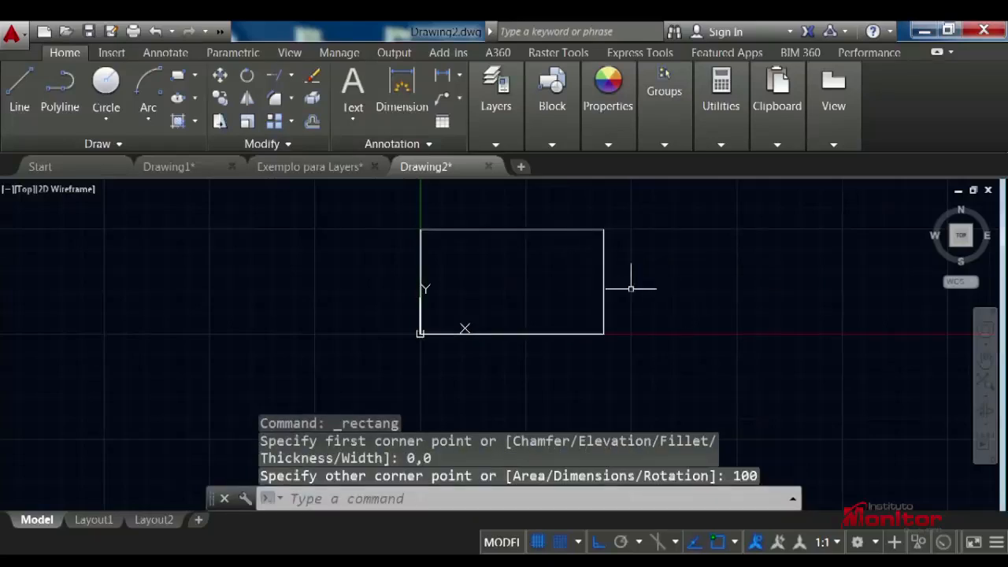
Step: Try to dimension the length of the new rectangle's top edge between its two upper corners
{"action": "left_click", "coordinate": [544, 335]}
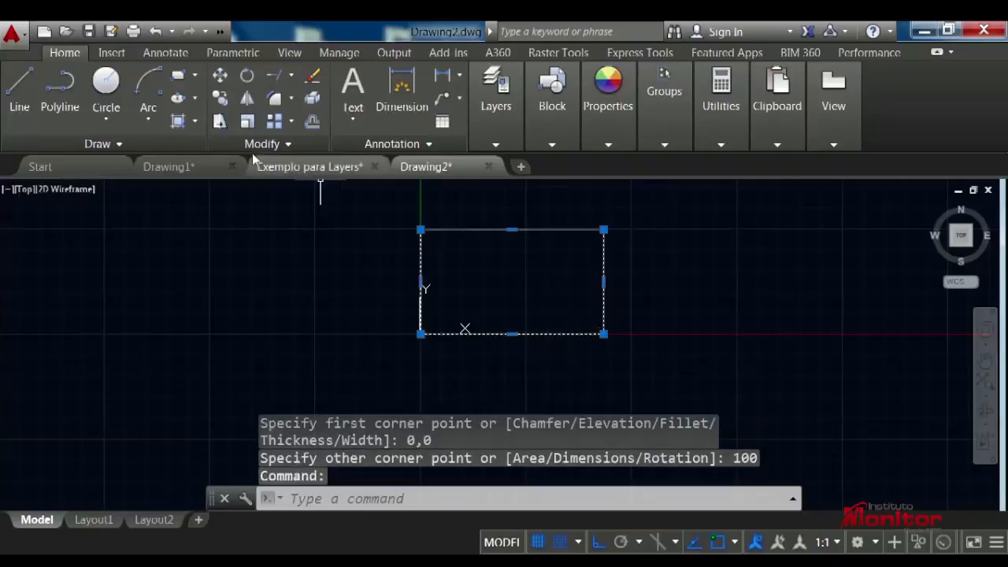
{"action": "middle_click_drag", "start_coordinate": [488, 206], "coordinate": [383, 262]}
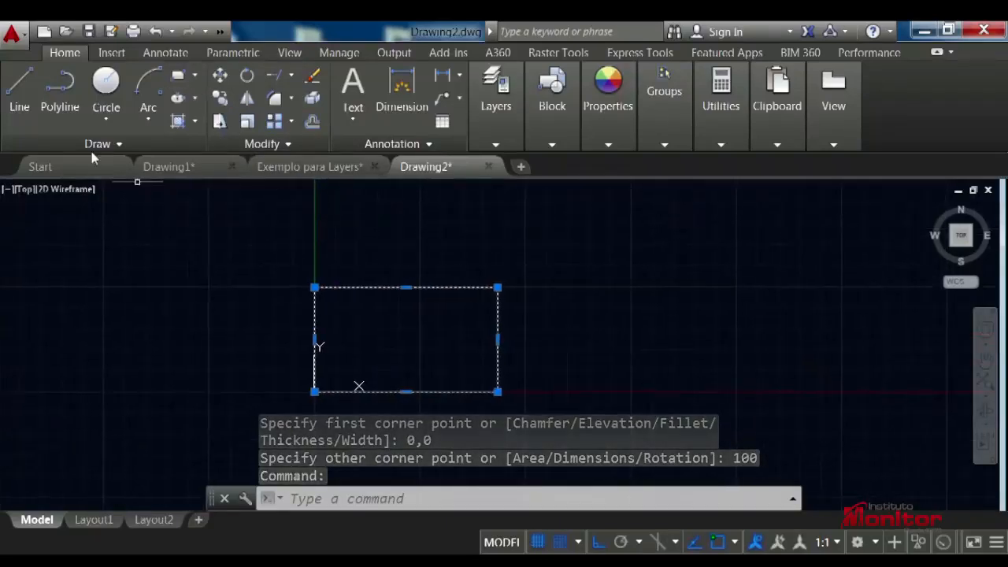
{"action": "left_click", "coordinate": [401, 88]}
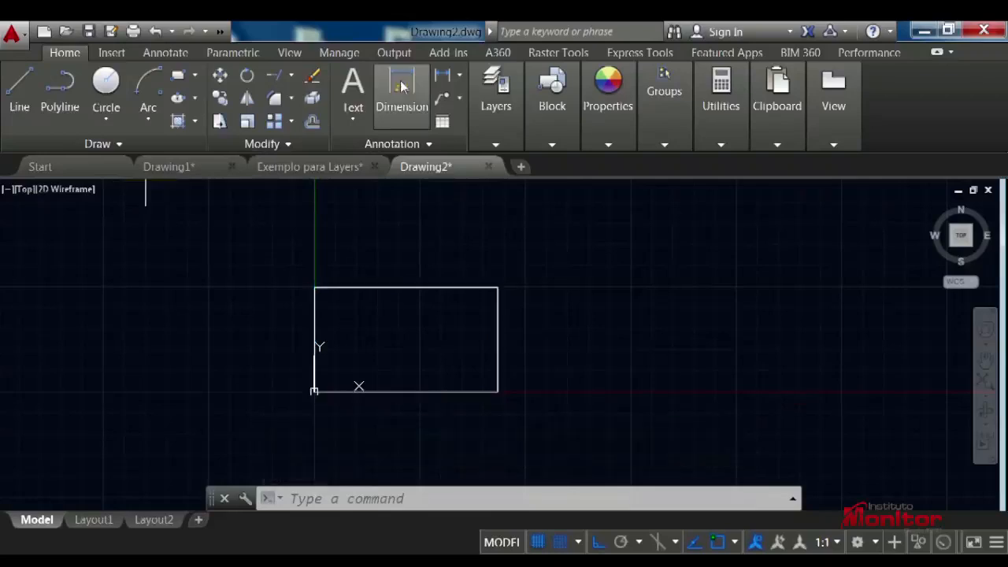
{"action": "left_click", "coordinate": [315, 287]}
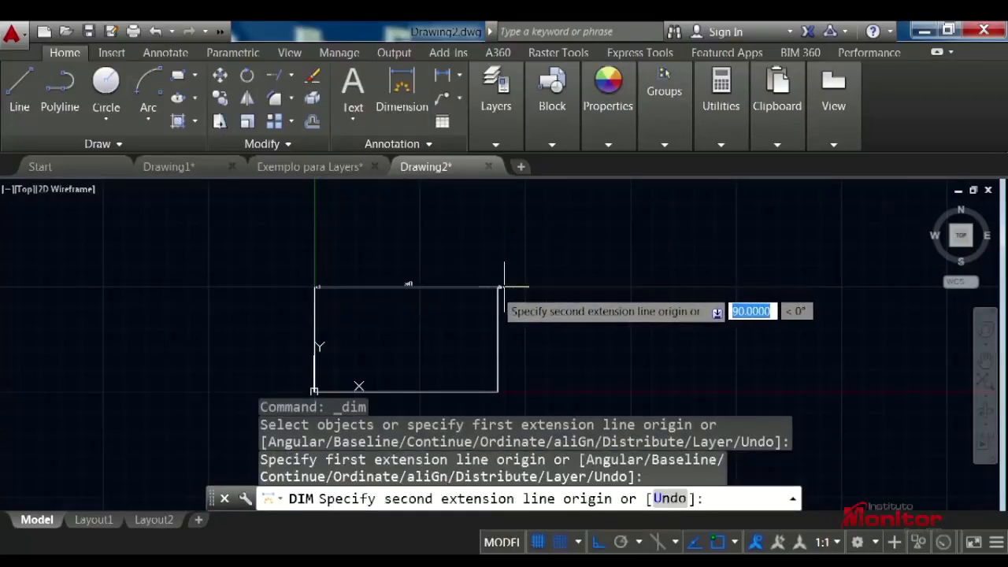
{"action": "left_click", "coordinate": [498, 288]}
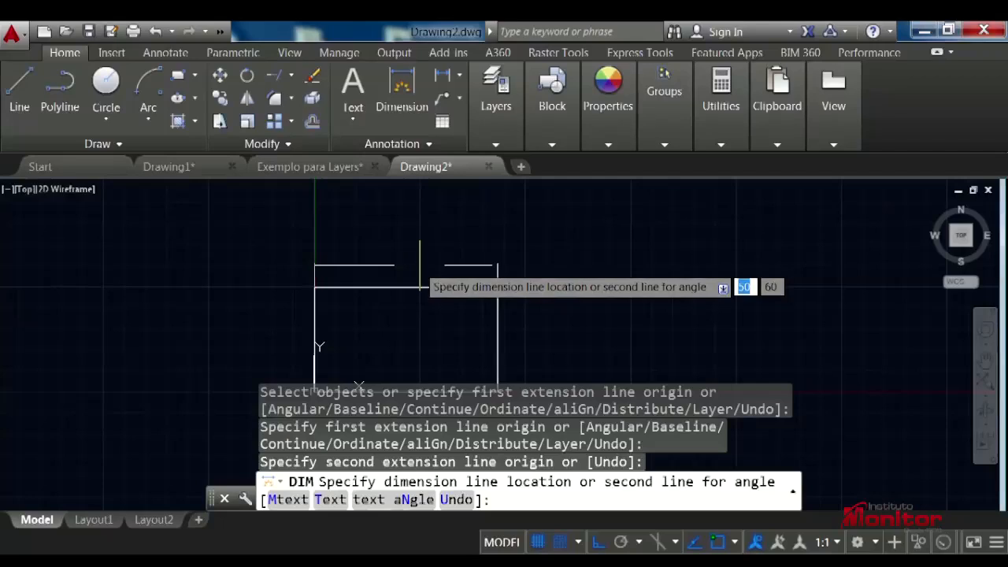
{"action": "key", "text": "Escape"}
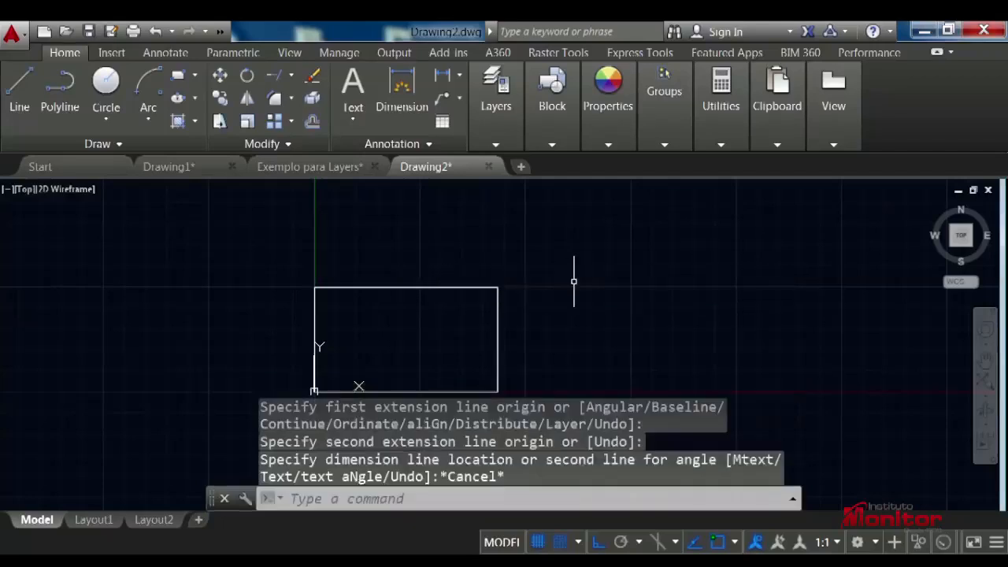
Step: Erase the rectangle that was drawn with a single distance value
{"action": "left_click", "coordinate": [520, 272]}
{"action": "left_click", "coordinate": [460, 330]}
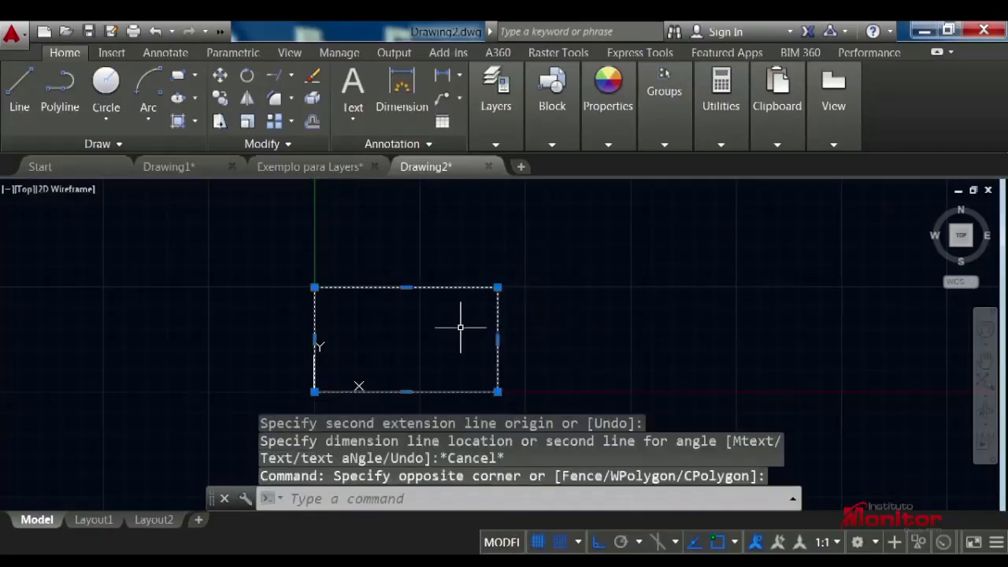
{"action": "key", "text": "Delete"}
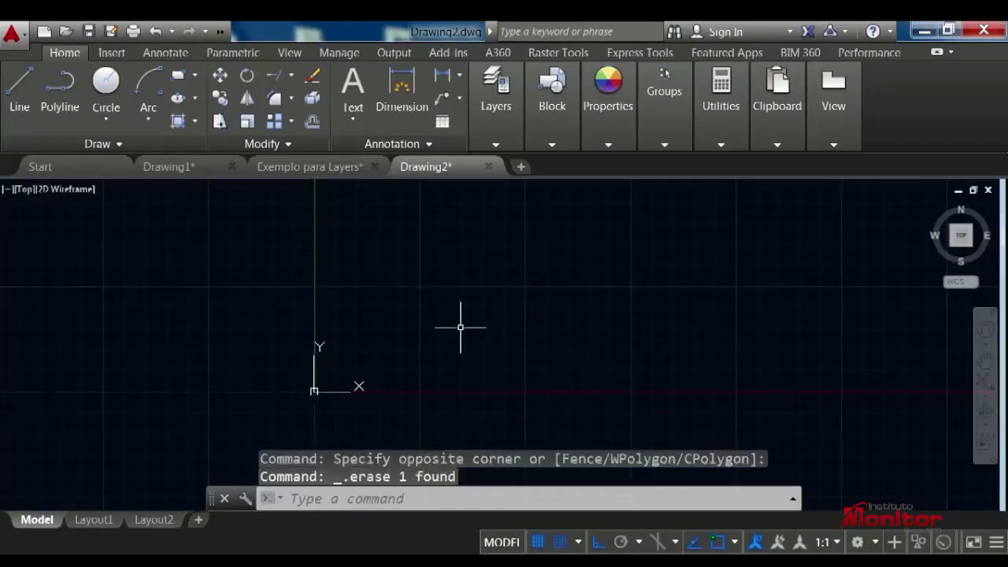
Step: Draw a rectangle from 0,0 that is 100 units wide and 50 units high
{"action": "left_click", "coordinate": [179, 78]}
{"action": "type", "text": "0,0"}
{"action": "key", "text": "Return"}
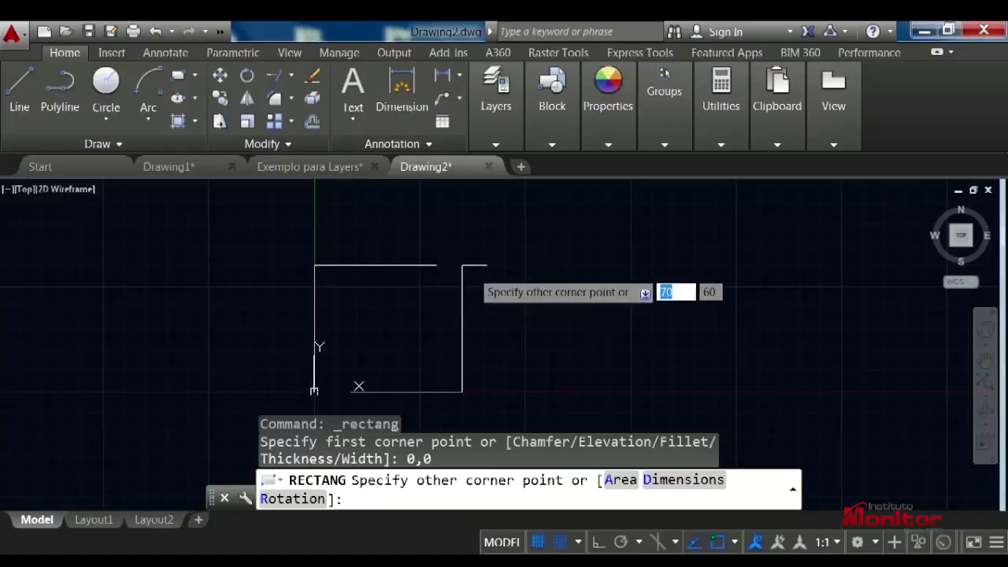
{"action": "type", "text": "100"}
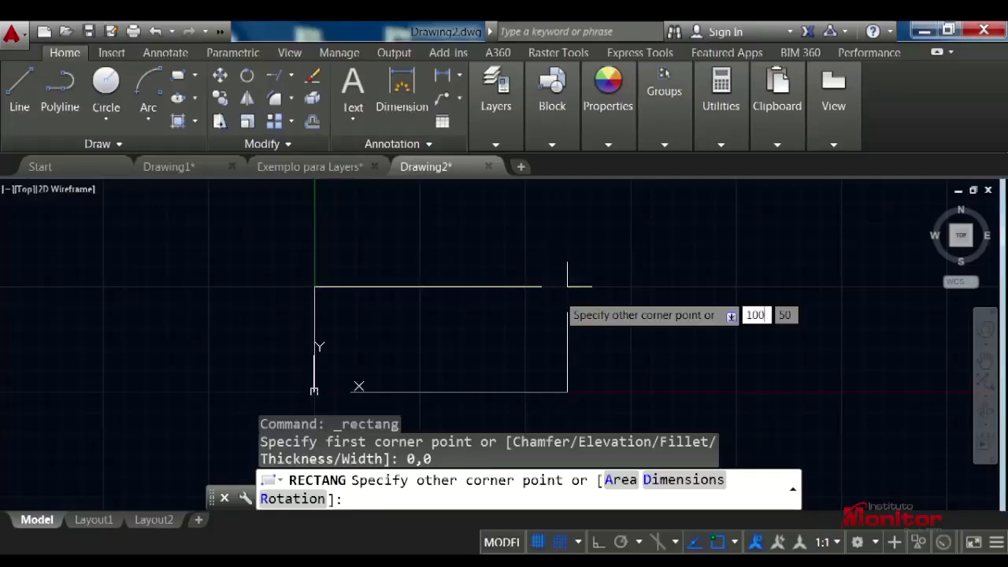
{"action": "key", "text": "Tab"}
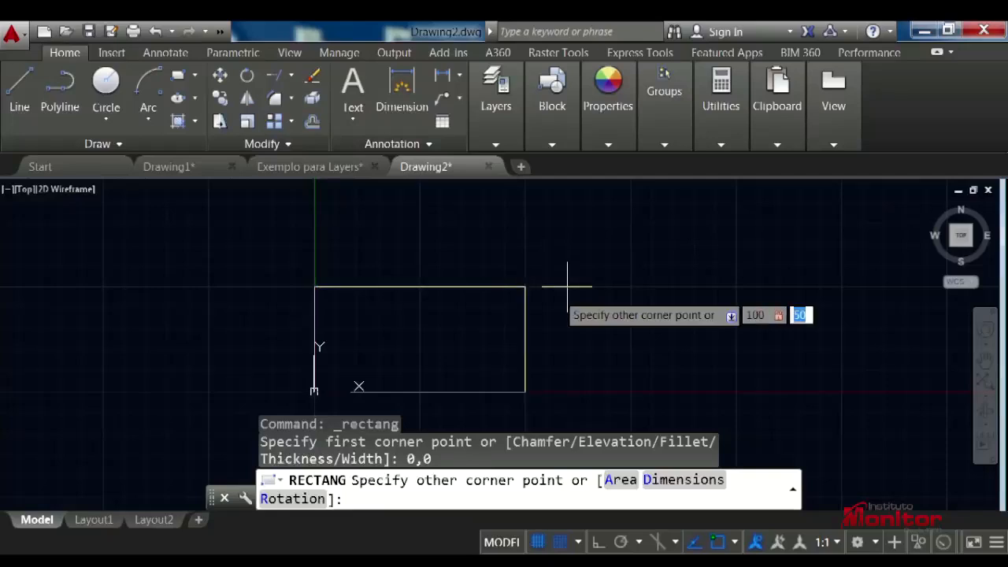
{"action": "type", "text": "5"}
{"action": "key", "text": "Return"}
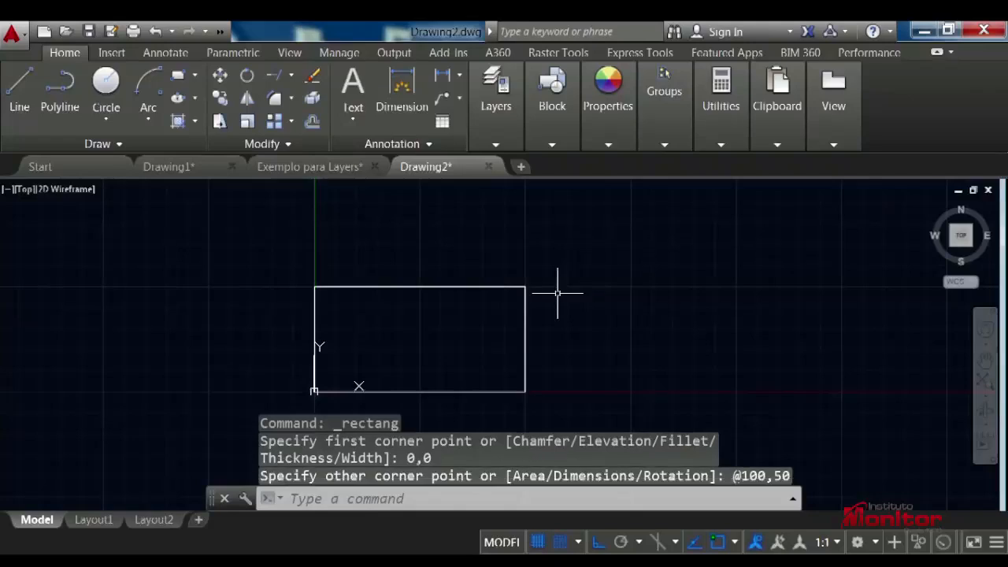
{"action": "left_click", "coordinate": [463, 286]}
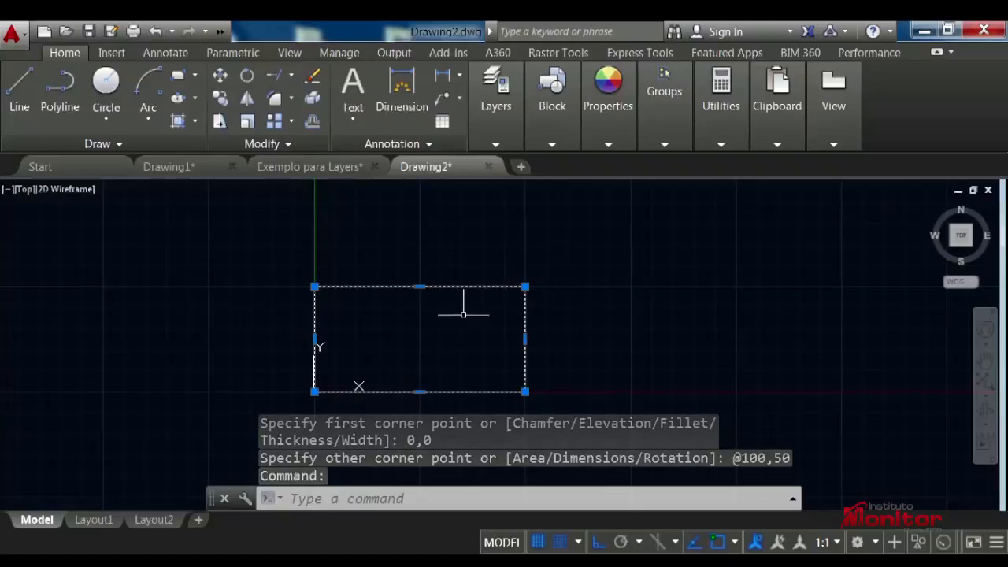
{"action": "key", "text": "Escape"}
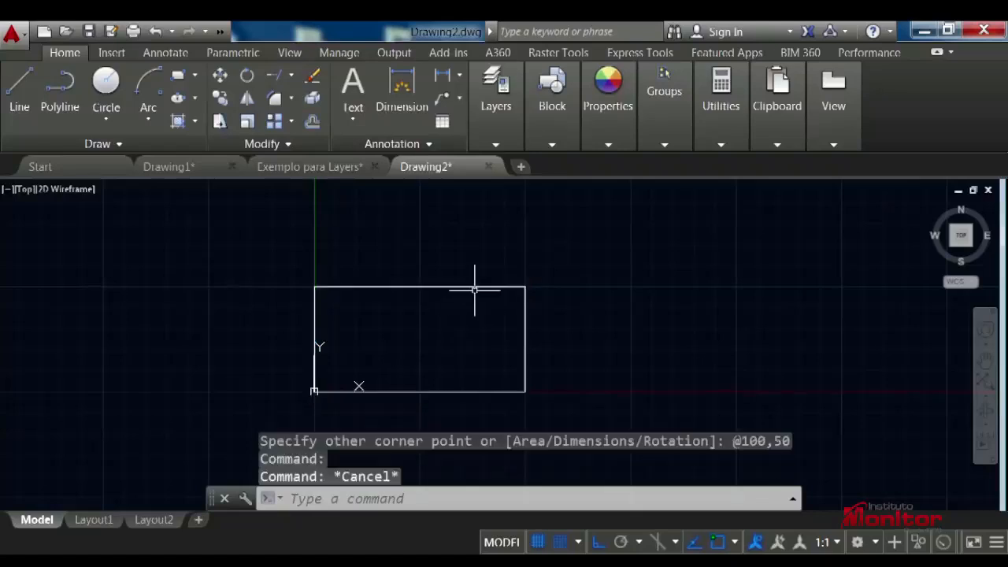
{"action": "left_click", "coordinate": [474, 287]}
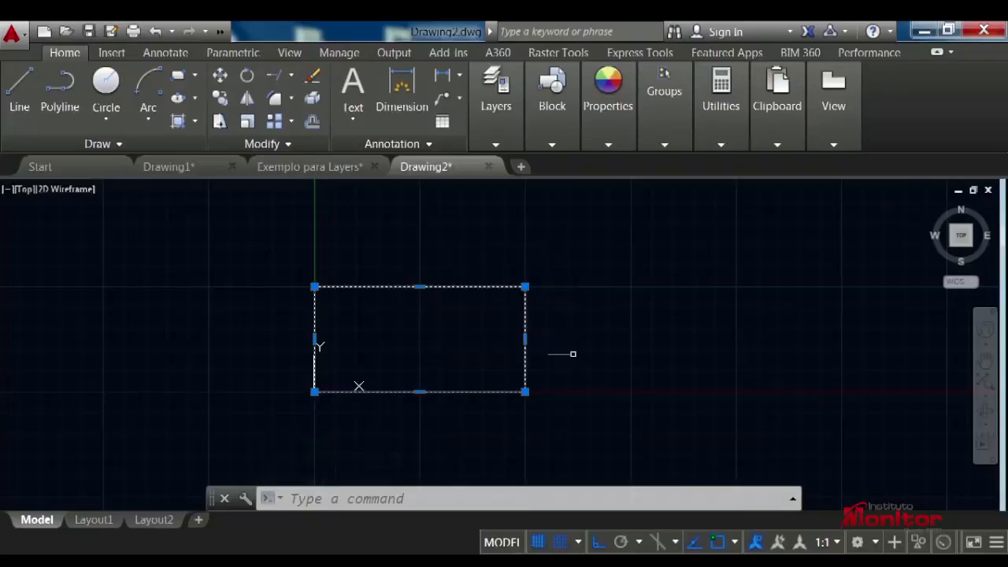
{"action": "key", "text": "Escape"}
{"action": "key", "text": "Escape"}
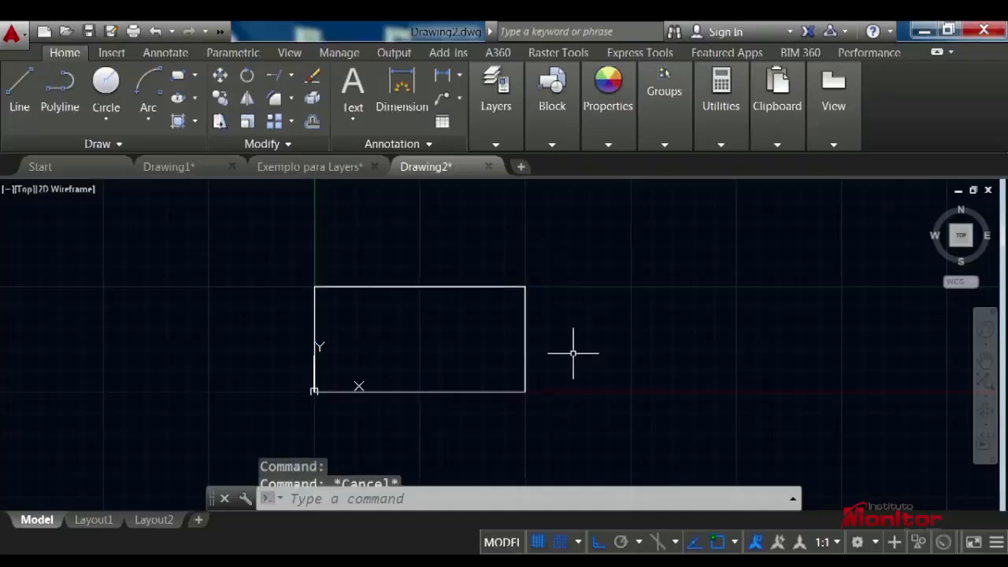
{"action": "middle_click_drag", "start_coordinate": [506, 260], "coordinate": [257, 309]}
{"action": "scroll", "coordinate": [257, 309], "scroll_direction": "up", "scroll_amount": 2}
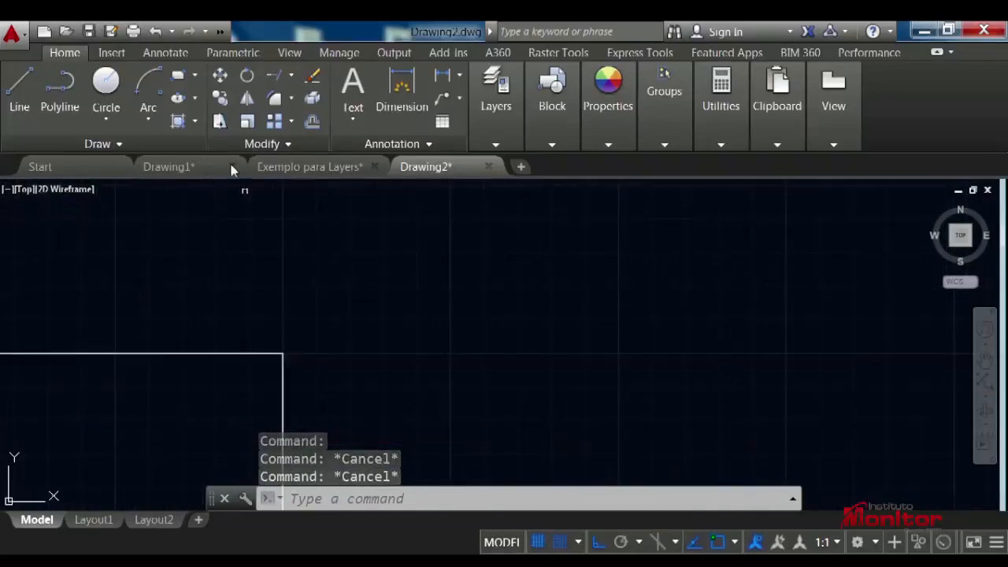
{"action": "left_click", "coordinate": [196, 75]}
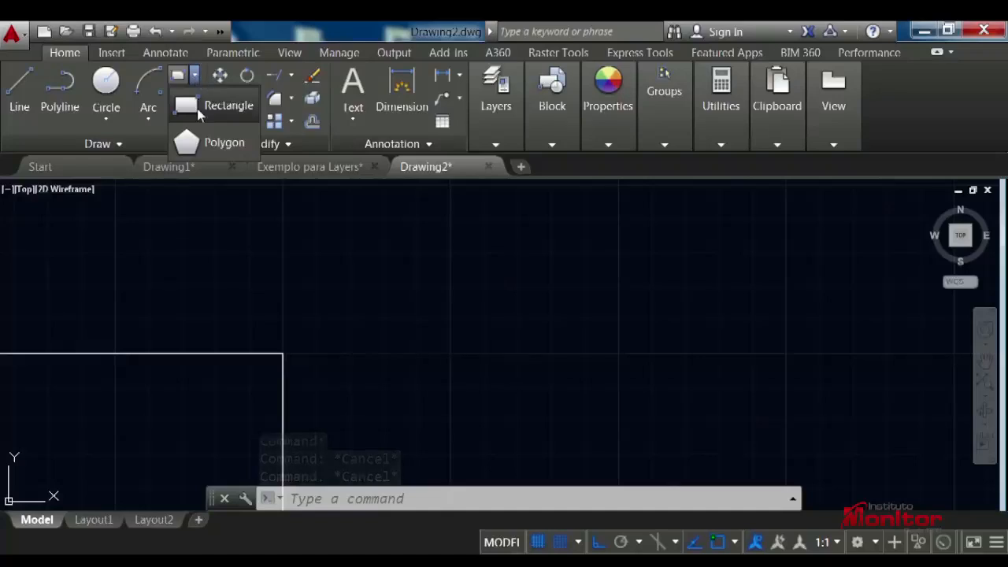
{"action": "left_click", "coordinate": [215, 144]}
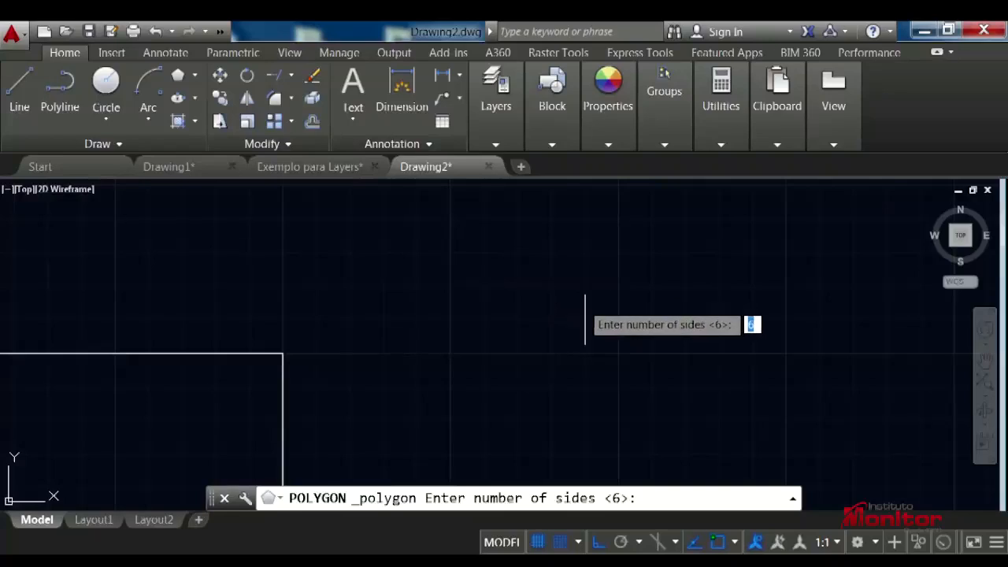
{"action": "middle_click_drag", "start_coordinate": [588, 307], "coordinate": [524, 235]}
{"action": "scroll", "coordinate": [523, 235], "scroll_direction": "up", "scroll_amount": 2}
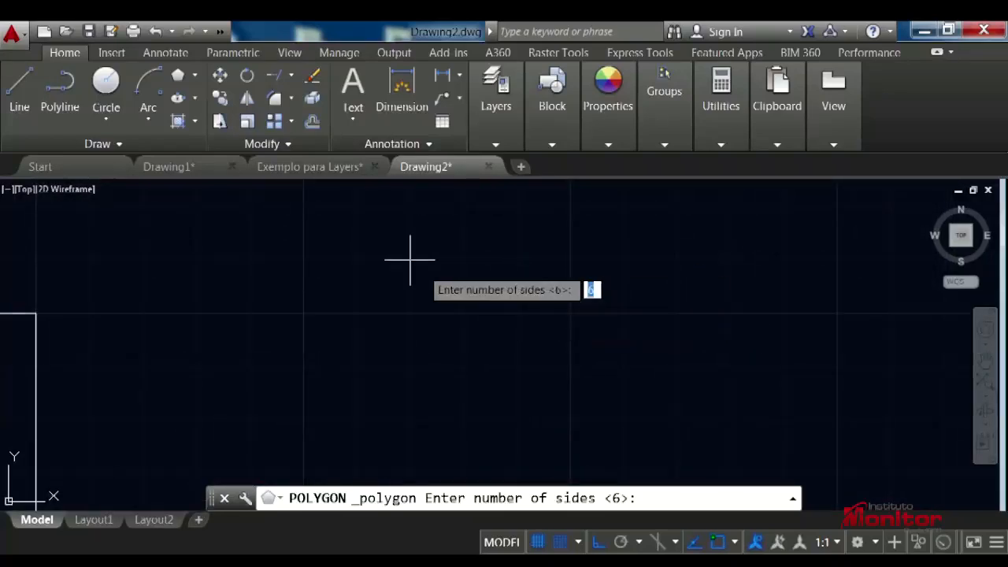
{"action": "key", "text": "Escape"}
Step: Draw a six-sided polygon centred at 190,50, inscribed in a circle of radius 25
{"action": "left_click", "coordinate": [178, 75]}
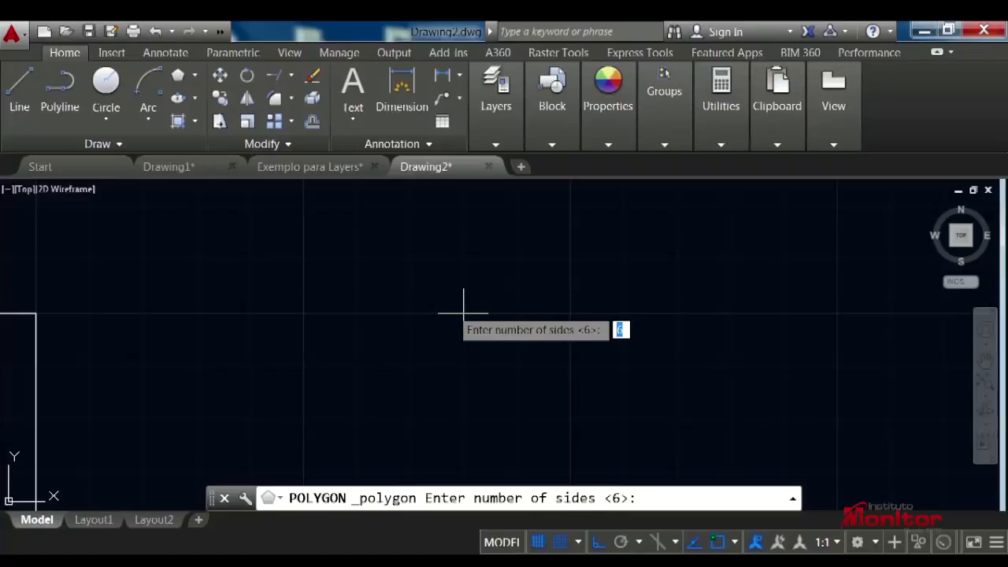
{"action": "type", "text": "4"}
{"action": "key", "text": "BackSpace"}
{"action": "type", "text": "6"}
{"action": "key", "text": "Return"}
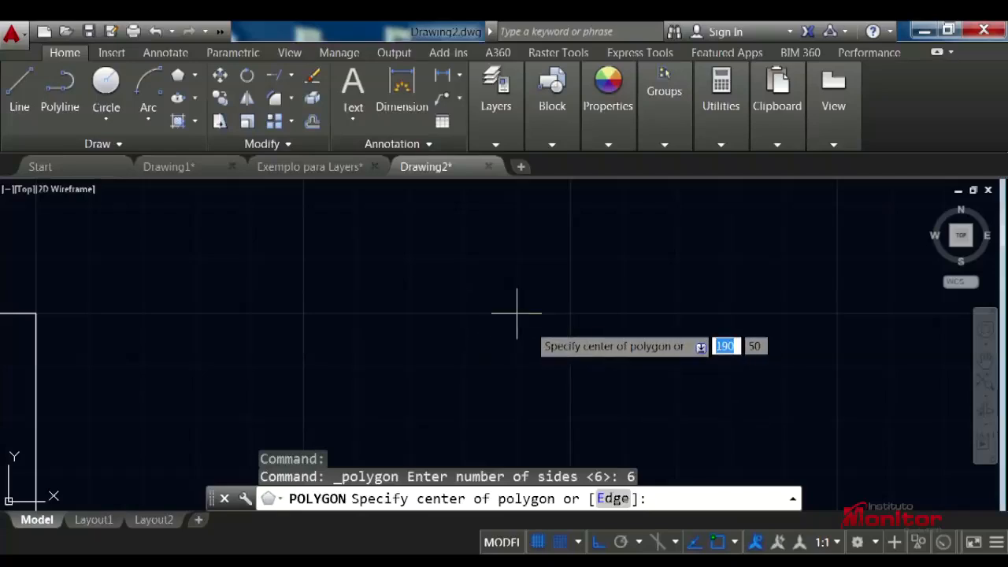
{"action": "mouse_move", "coordinate": [517, 313]}
{"action": "middle_mouse_down"}
{"action": "mouse_move", "coordinate": [488, 375]}
{"action": "mouse_move", "coordinate": [473, 366]}
{"action": "middle_mouse_up"}
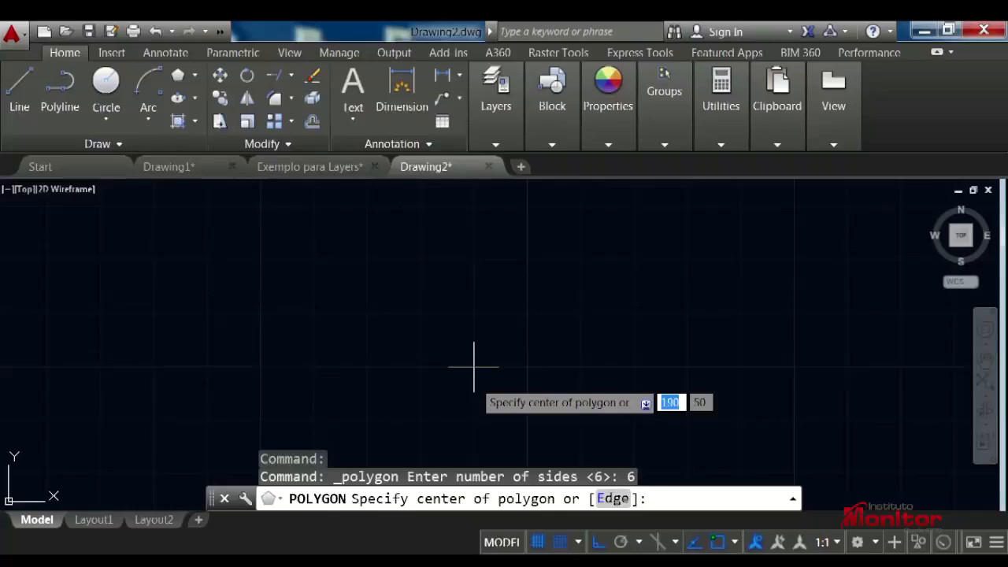
{"action": "left_click", "coordinate": [473, 367]}
{"action": "mouse_move", "coordinate": [473, 366]}
{"action": "middle_mouse_down"}
{"action": "mouse_move", "coordinate": [487, 356]}
{"action": "mouse_move", "coordinate": [511, 378]}
{"action": "middle_mouse_up"}
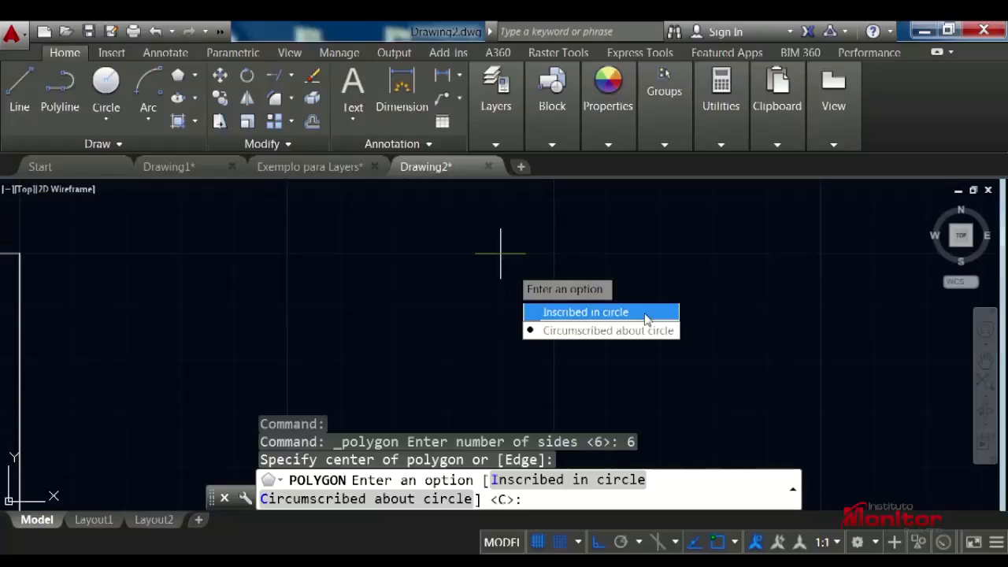
{"action": "left_click", "coordinate": [602, 312]}
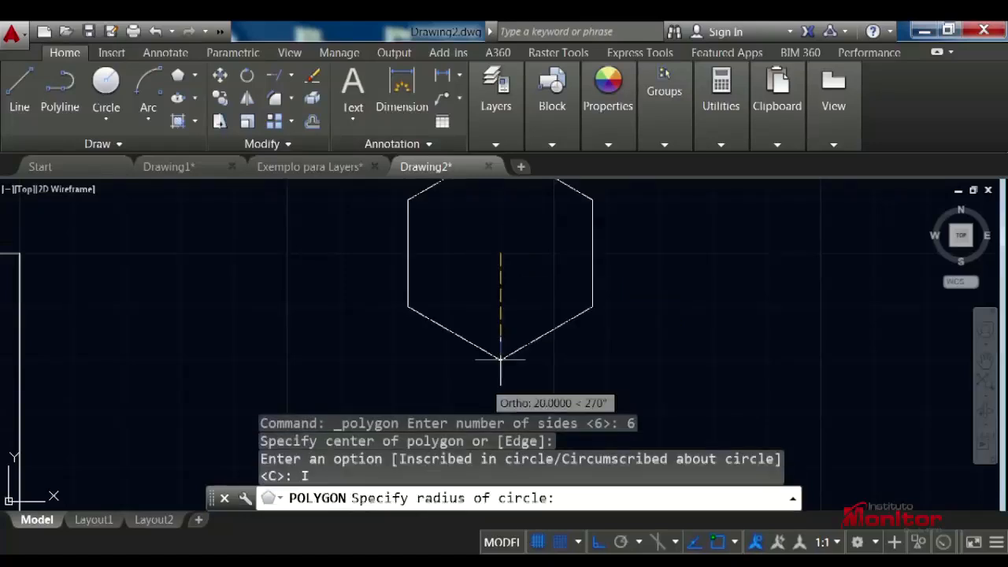
{"action": "middle_click_drag", "start_coordinate": [551, 253], "coordinate": [499, 327]}
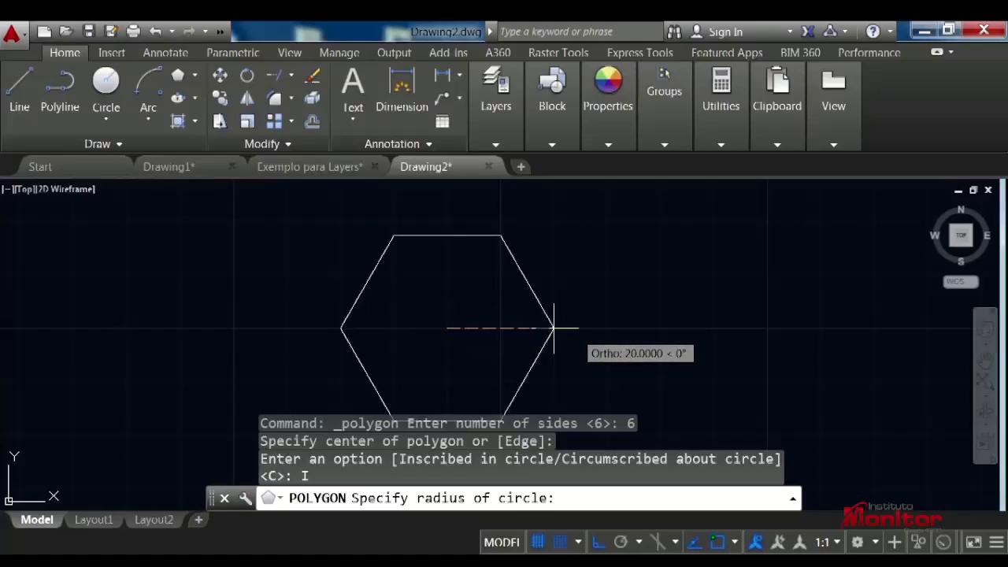
{"action": "middle_click_drag", "start_coordinate": [554, 328], "coordinate": [555, 286]}
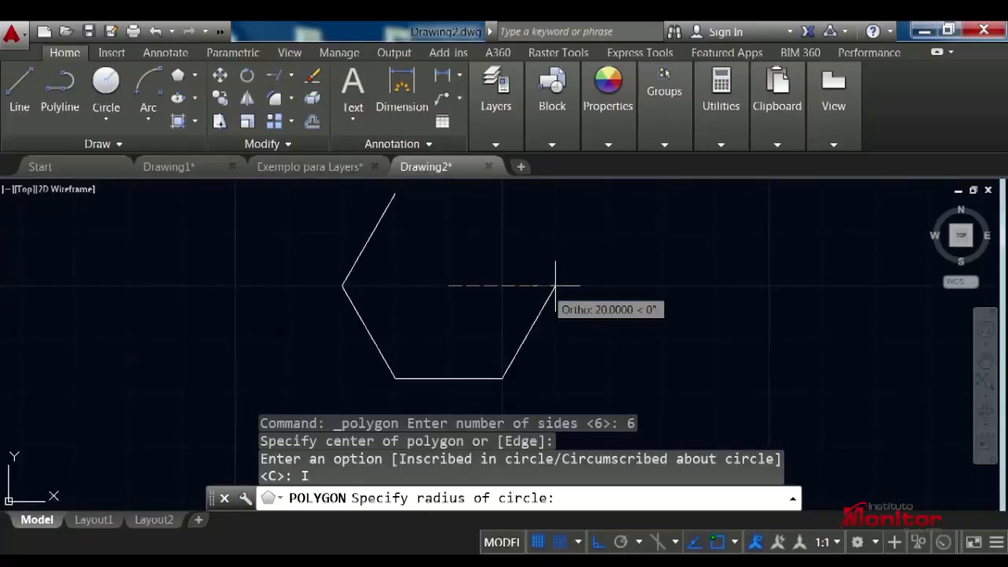
{"action": "scroll", "coordinate": [512, 308], "scroll_direction": "up", "scroll_amount": 3}
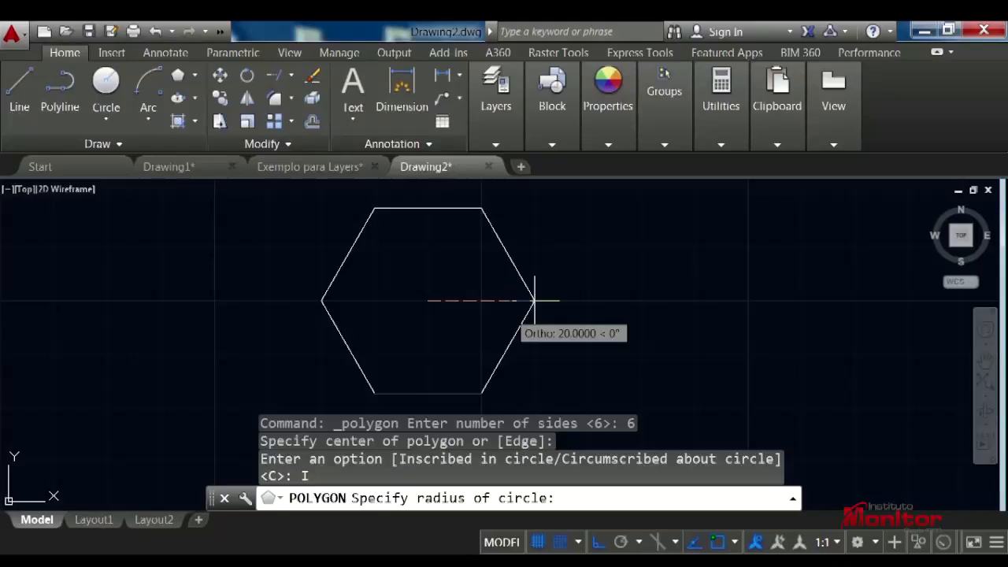
{"action": "type", "text": "25"}
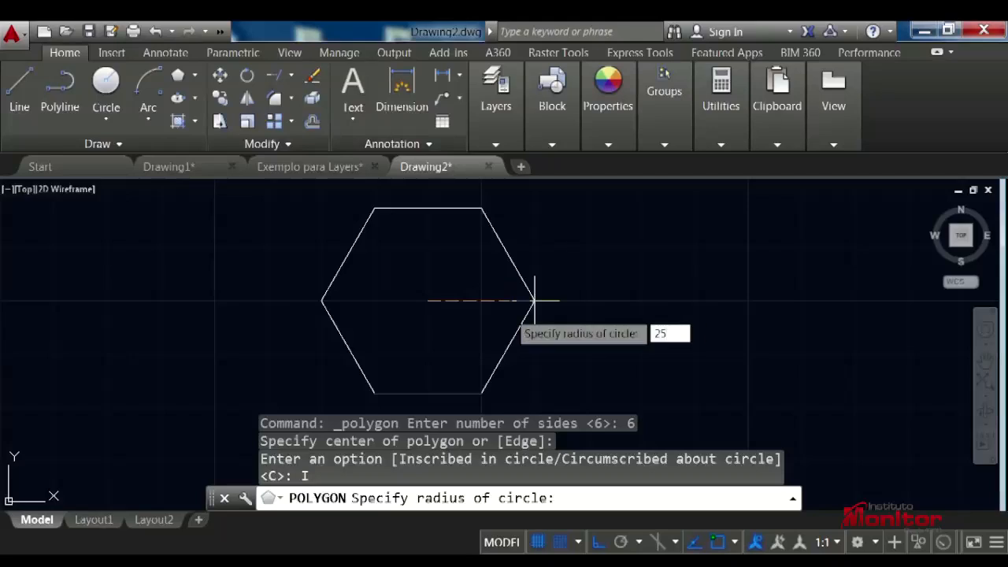
{"action": "key", "text": "Return"}
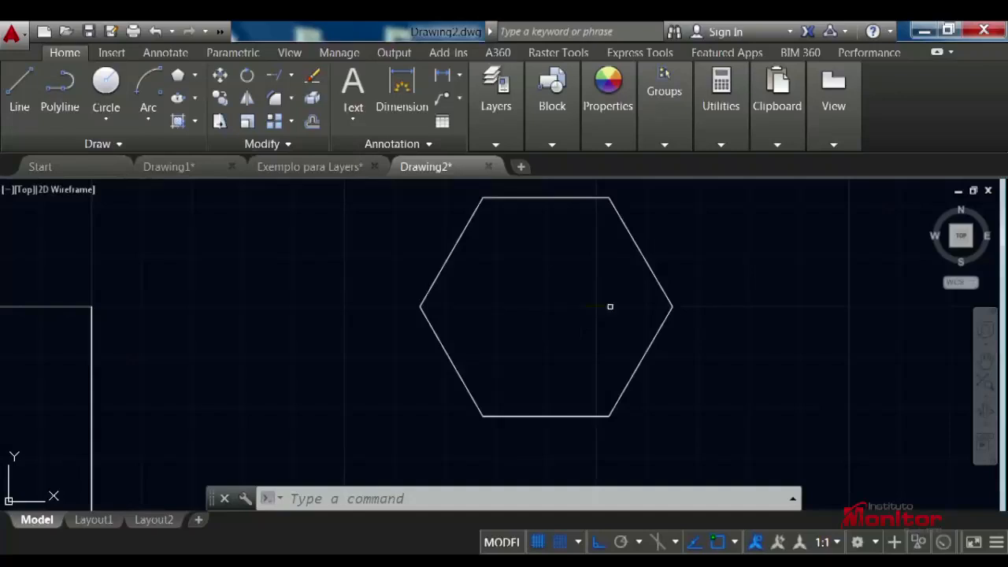
Step: Draw a second six-sided polygon centred at 270,50, circumscribed about a circle of radius 25
{"action": "scroll", "coordinate": [607, 309], "scroll_direction": "down", "scroll_amount": 2}
{"action": "mouse_move", "coordinate": [697, 313]}
{"action": "middle_mouse_down"}
{"action": "mouse_move", "coordinate": [590, 296]}
{"action": "mouse_move", "coordinate": [526, 308]}
{"action": "middle_mouse_up"}
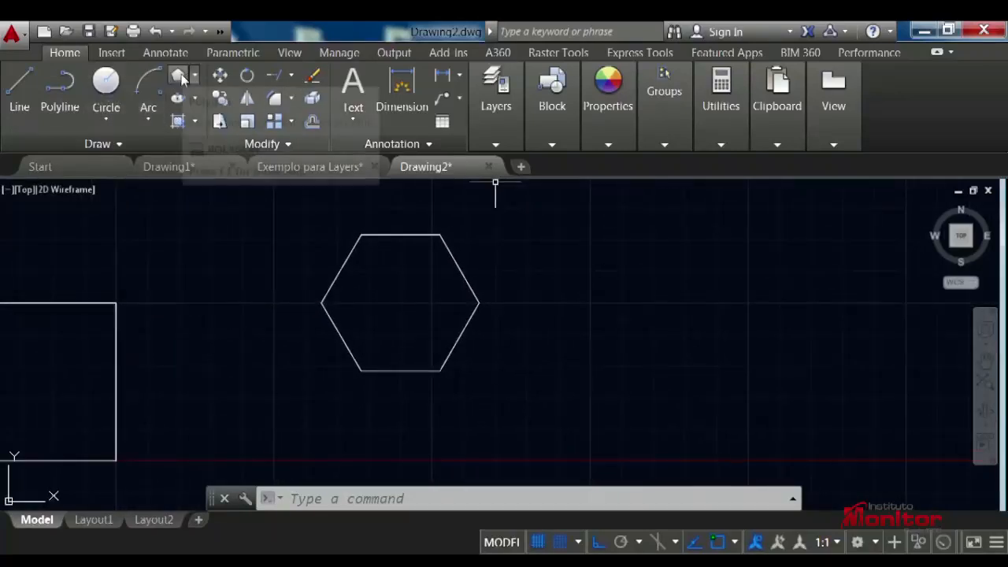
{"action": "left_click", "coordinate": [185, 75]}
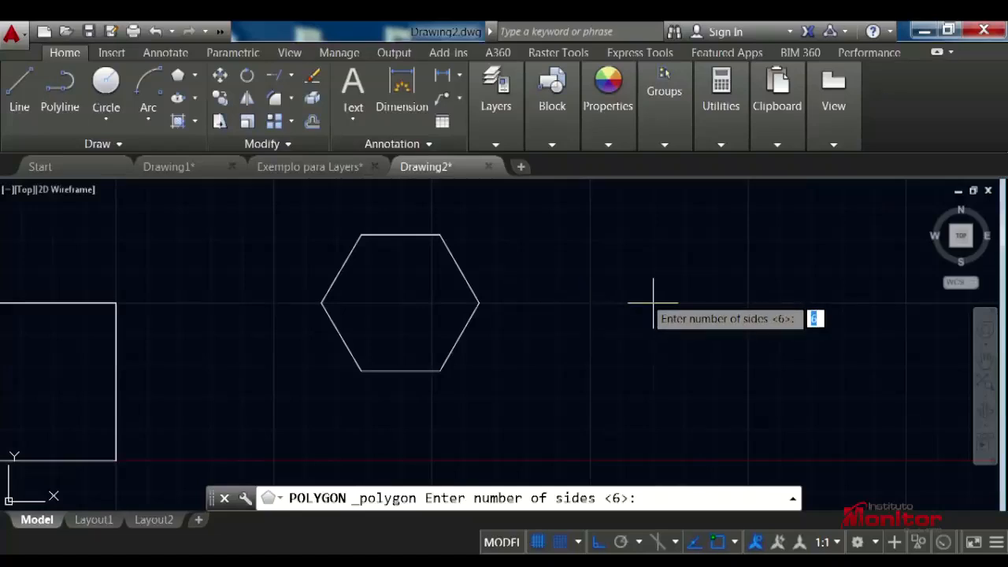
{"action": "key", "text": "Return"}
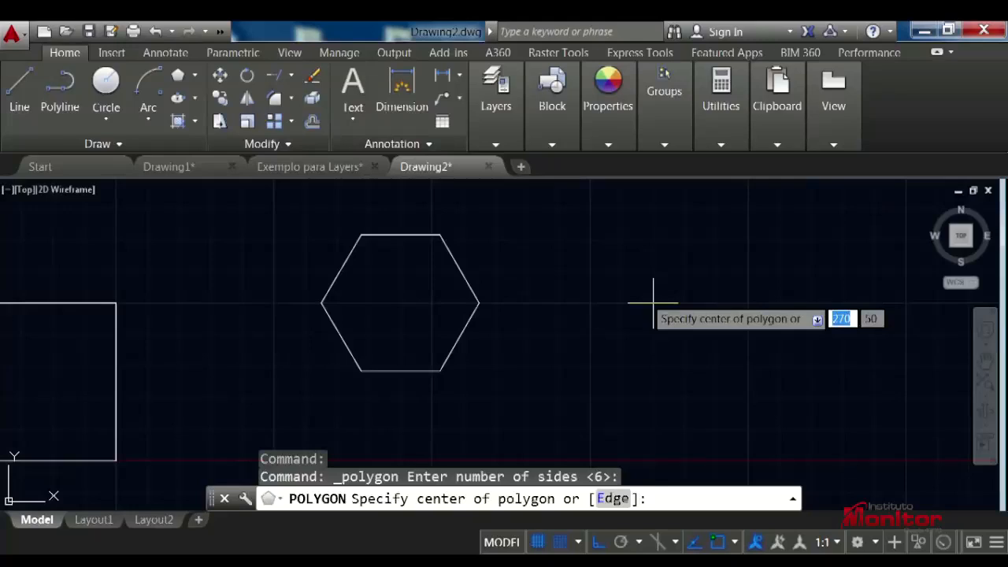
{"action": "left_click", "coordinate": [653, 302]}
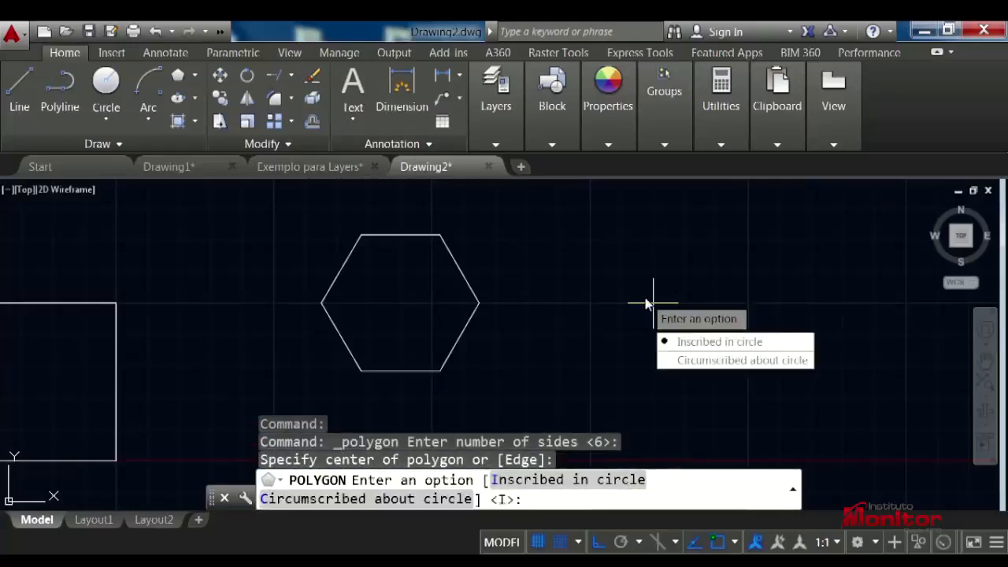
{"action": "left_click", "coordinate": [712, 361]}
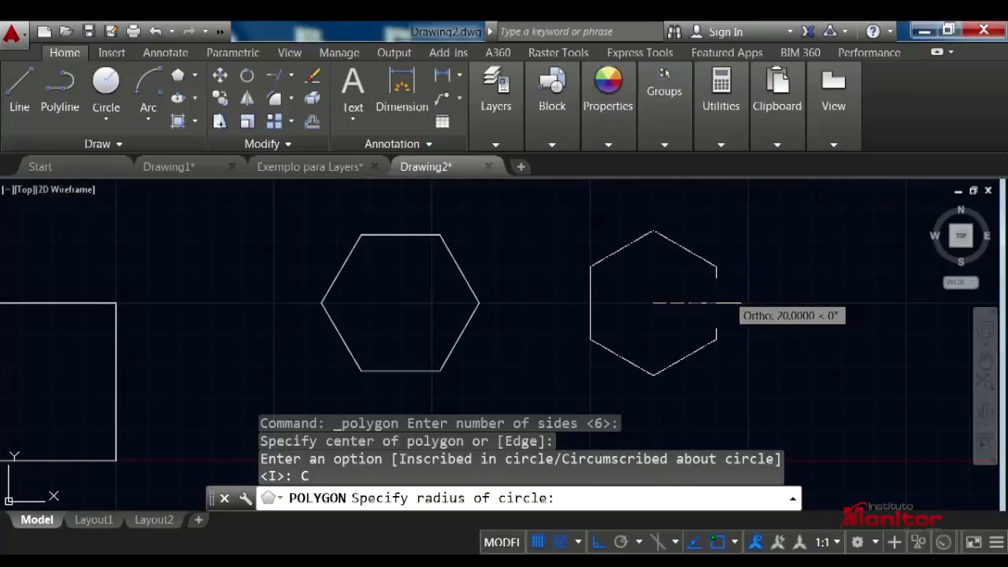
{"action": "type", "text": "25"}
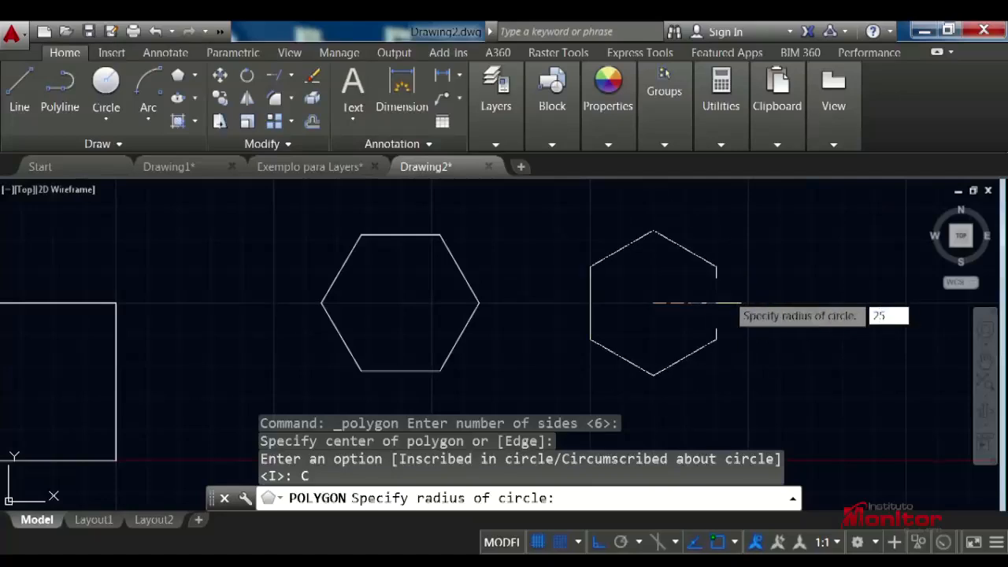
{"action": "key", "text": "Return"}
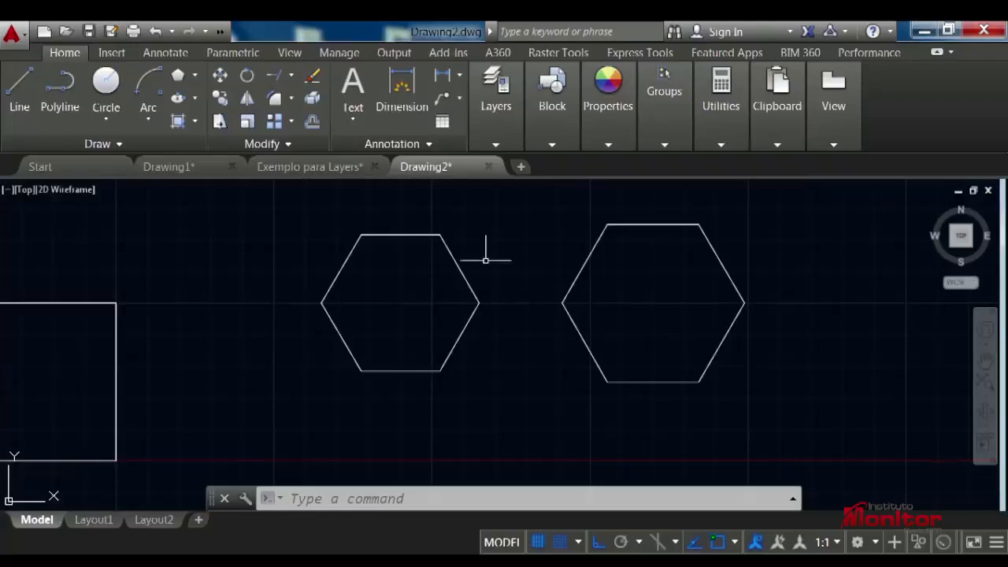
Step: Draw an upright ellipse from its centre below the first hexagon, with a shorter horizontal axis and a distance of 40 to the vertical axis end
{"action": "left_click", "coordinate": [195, 99]}
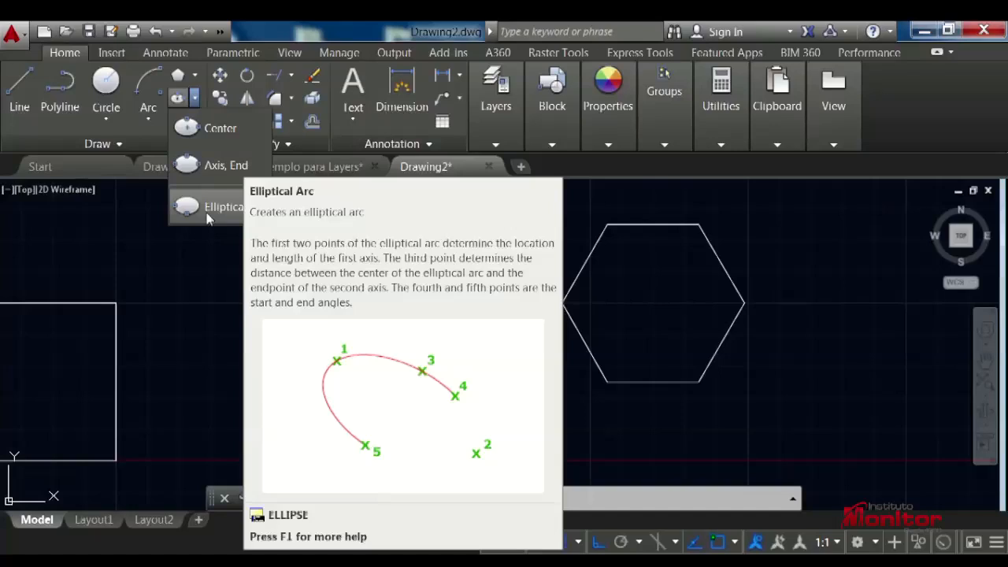
{"action": "left_click", "coordinate": [221, 128]}
{"action": "middle_click_drag", "start_coordinate": [615, 295], "coordinate": [696, 211]}
{"action": "scroll", "coordinate": [696, 217], "scroll_direction": "up", "scroll_amount": 2}
{"action": "middle_click_drag", "start_coordinate": [543, 315], "coordinate": [645, 193]}
{"action": "mouse_move", "coordinate": [547, 320]}
{"action": "middle_mouse_down"}
{"action": "mouse_move", "coordinate": [623, 188]}
{"action": "mouse_move", "coordinate": [565, 299]}
{"action": "mouse_move", "coordinate": [543, 236]}
{"action": "middle_mouse_up"}
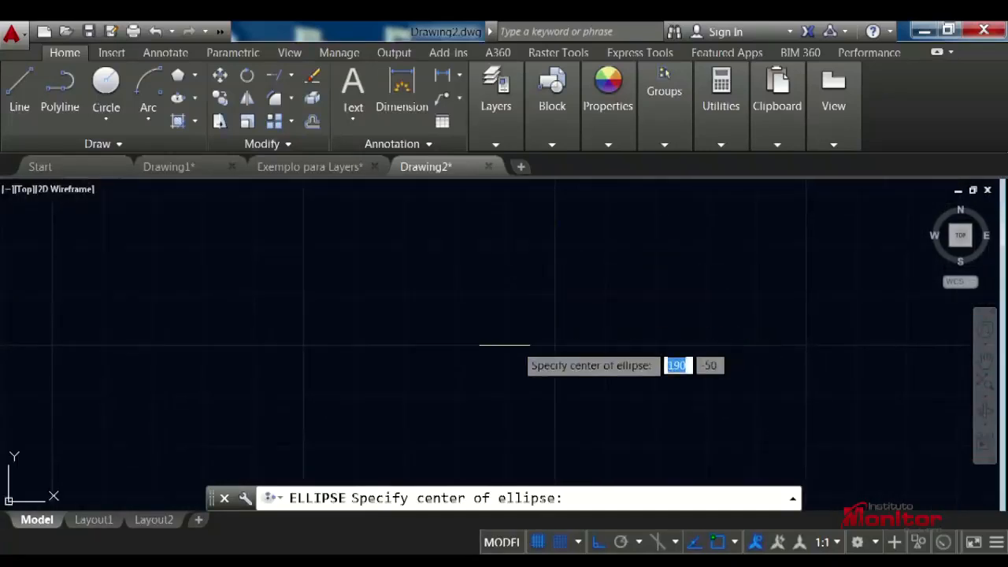
{"action": "left_click", "coordinate": [404, 344]}
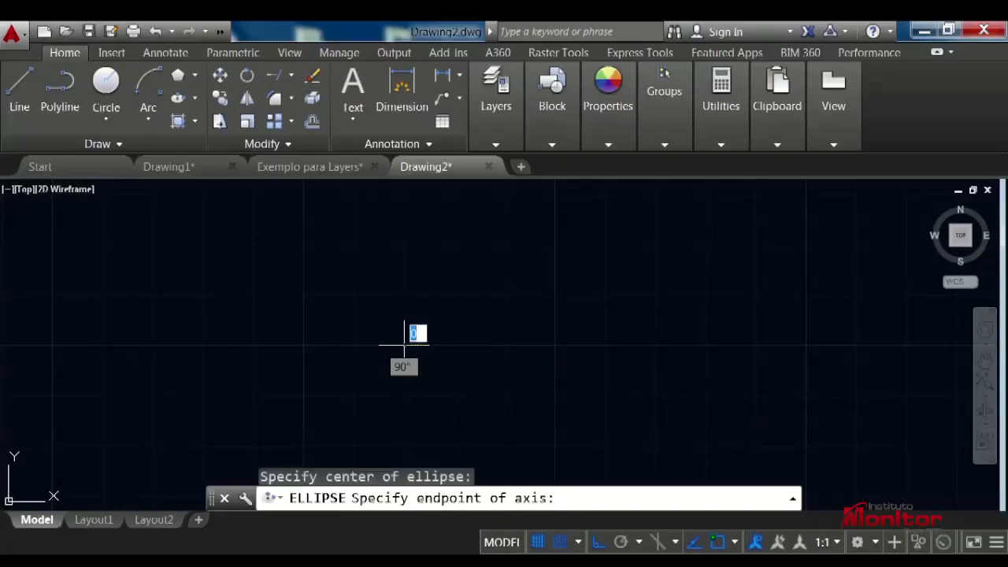
{"action": "left_click", "coordinate": [505, 344]}
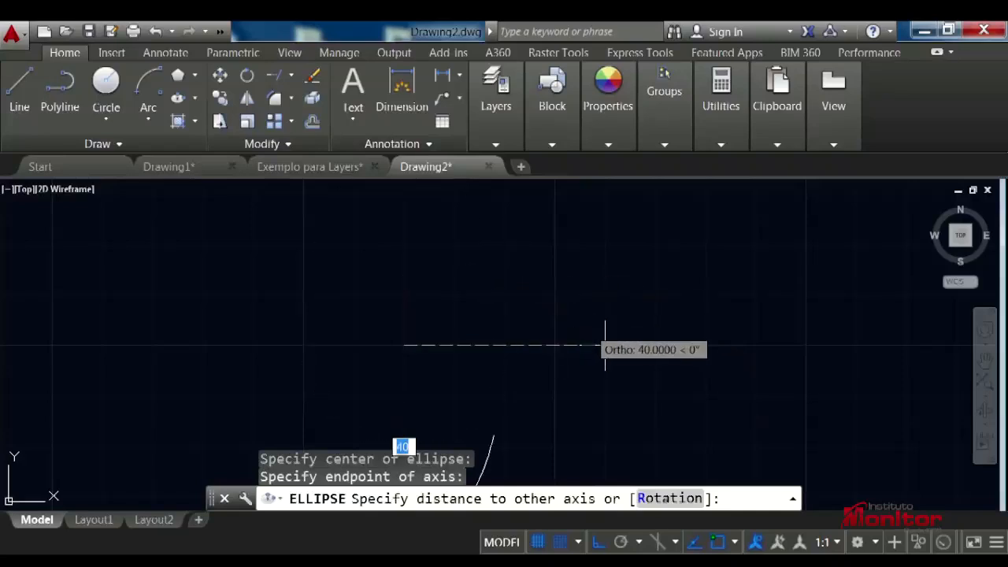
{"action": "key", "text": "Return"}
{"action": "scroll", "coordinate": [554, 336], "scroll_direction": "down", "scroll_amount": 5}
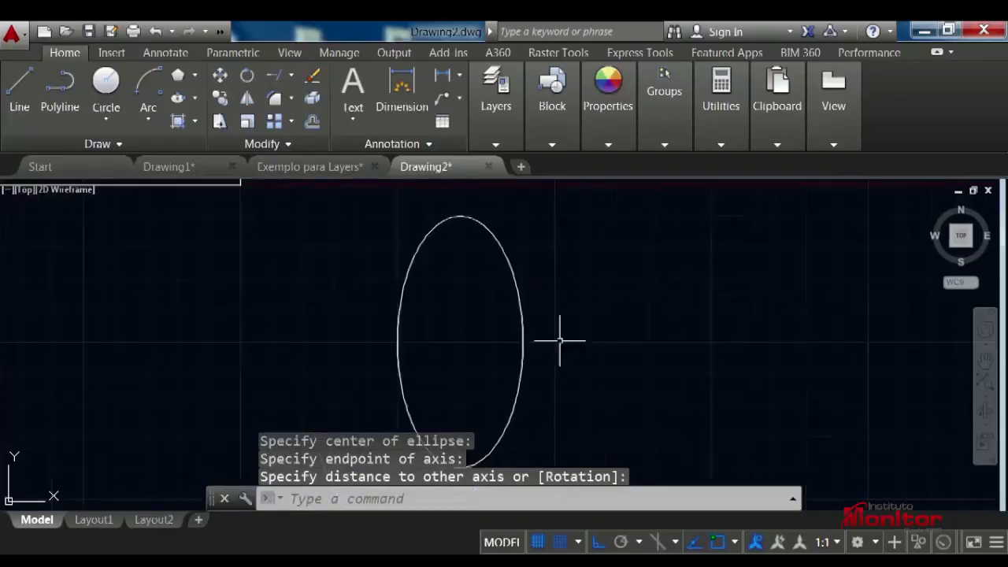
Step: Draw a tilted ellipse beside the upright one by its axis endpoints, with Ortho off and a distance of about 85.59 to the other axis
{"action": "mouse_move", "coordinate": [601, 324]}
{"action": "middle_mouse_down"}
{"action": "mouse_move", "coordinate": [428, 286]}
{"action": "mouse_move", "coordinate": [355, 286]}
{"action": "middle_mouse_up"}
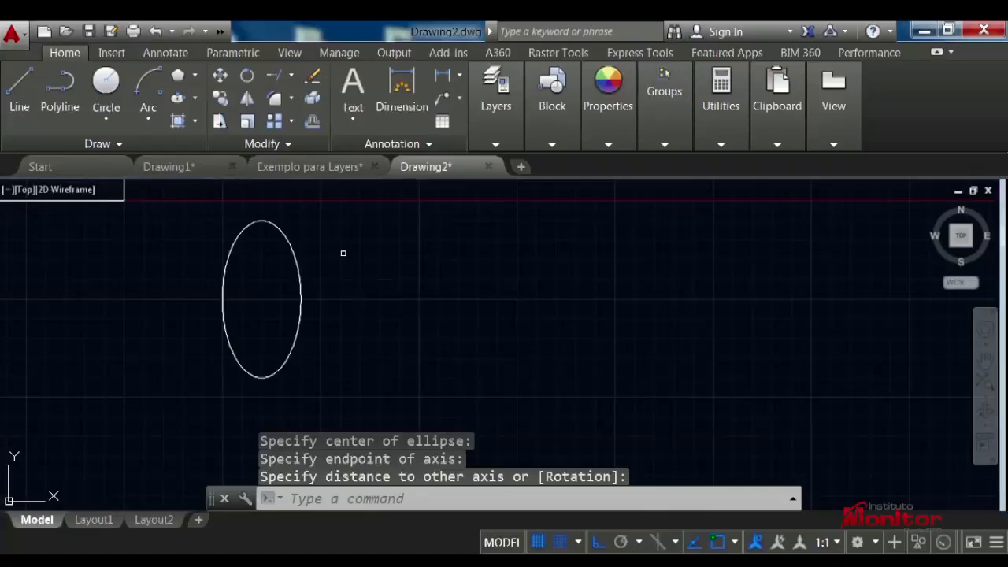
{"action": "left_click", "coordinate": [195, 96]}
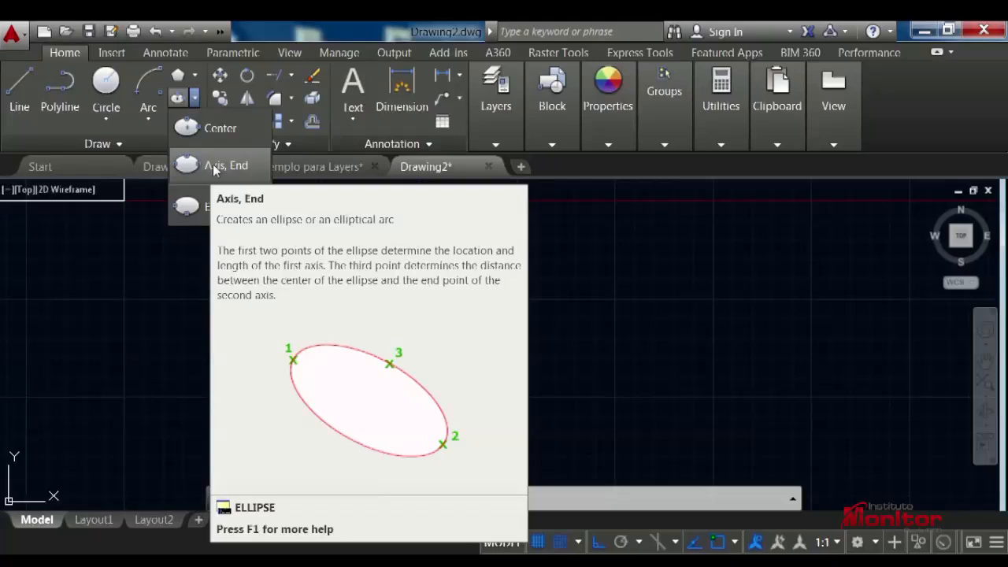
{"action": "left_click", "coordinate": [213, 167]}
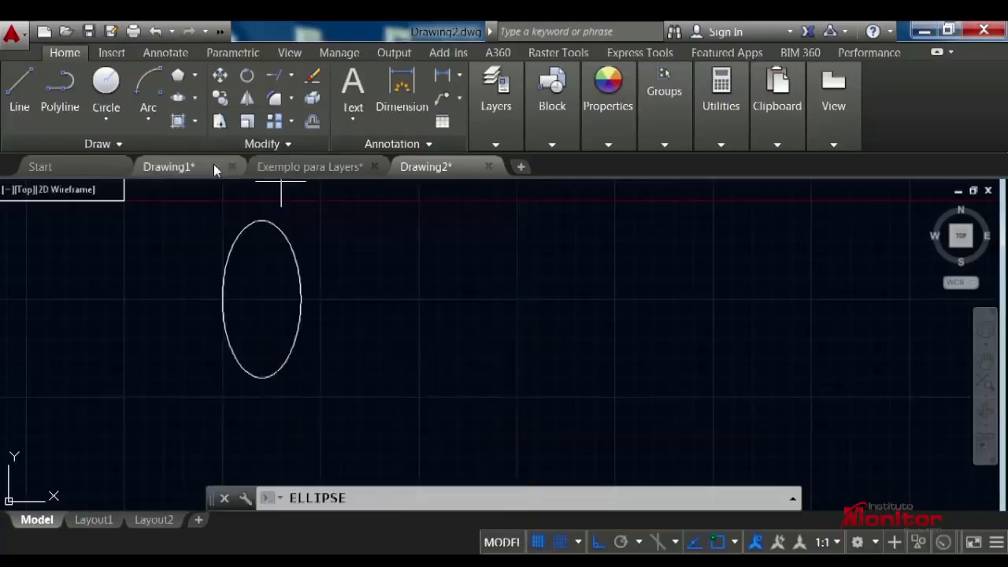
{"action": "left_click", "coordinate": [478, 238]}
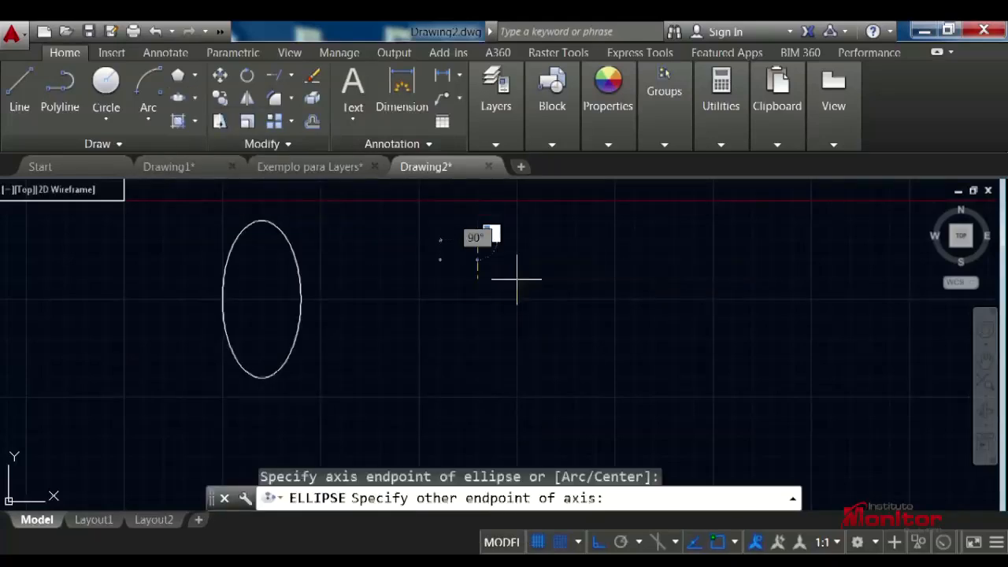
{"action": "key", "text": "F8"}
{"action": "left_click", "coordinate": [576, 347]}
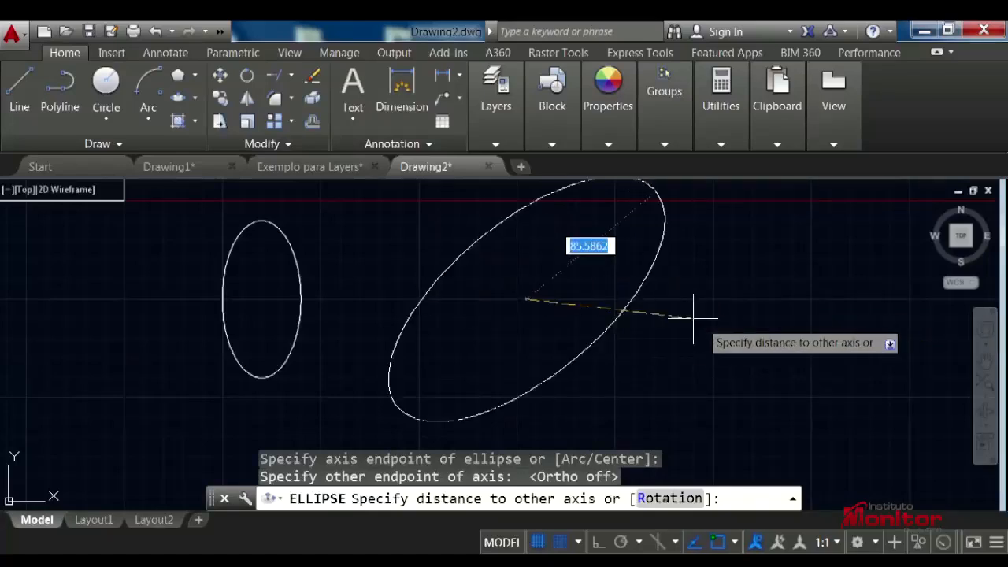
{"action": "key", "text": "Return"}
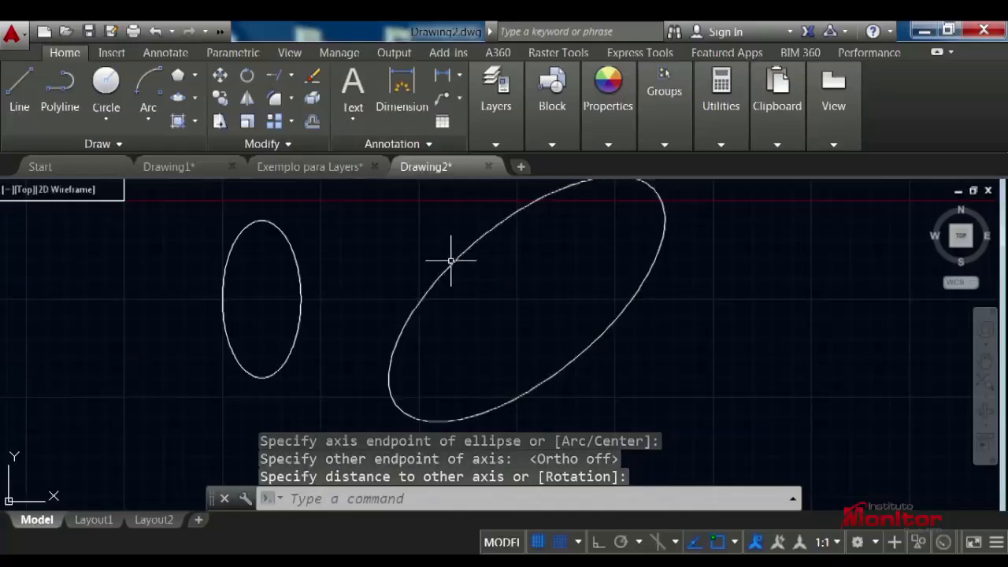
Step: Draw an elliptical arc to the right of the tilted ellipse, with a gently sloping long axis and an opening towards the ellipse
{"action": "left_click", "coordinate": [195, 98]}
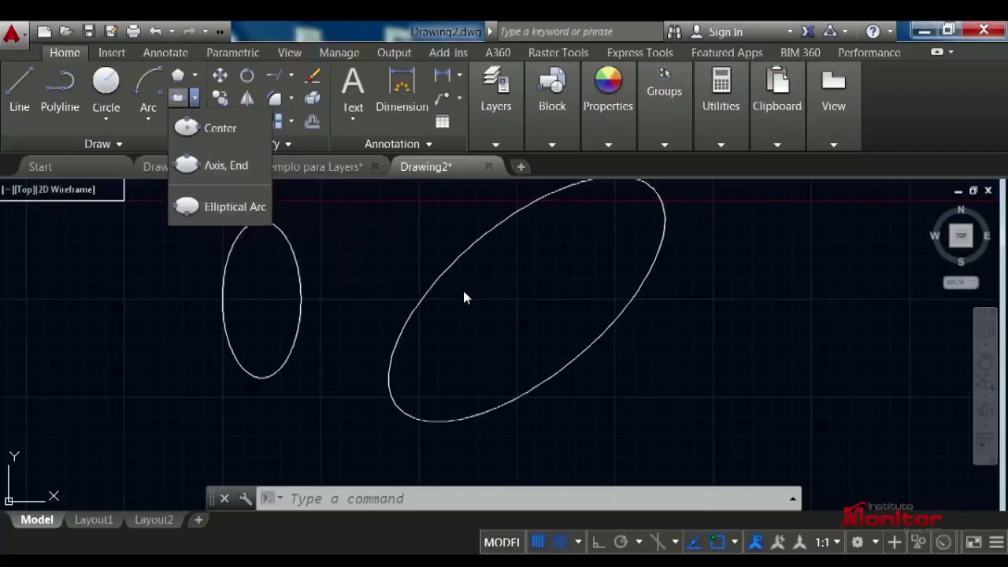
{"action": "left_click", "coordinate": [228, 211]}
{"action": "middle_click_drag", "start_coordinate": [633, 358], "coordinate": [389, 260]}
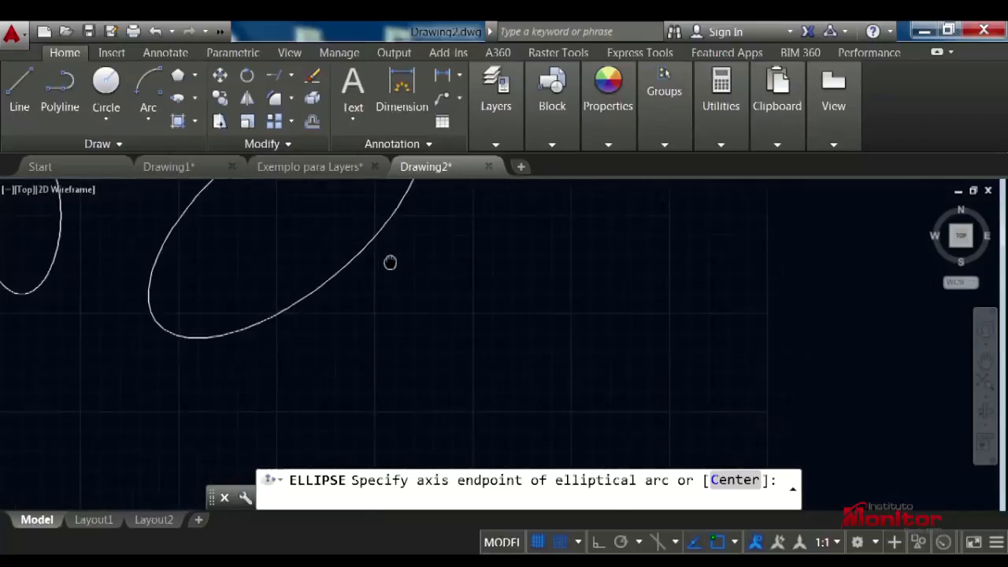
{"action": "left_click", "coordinate": [436, 334]}
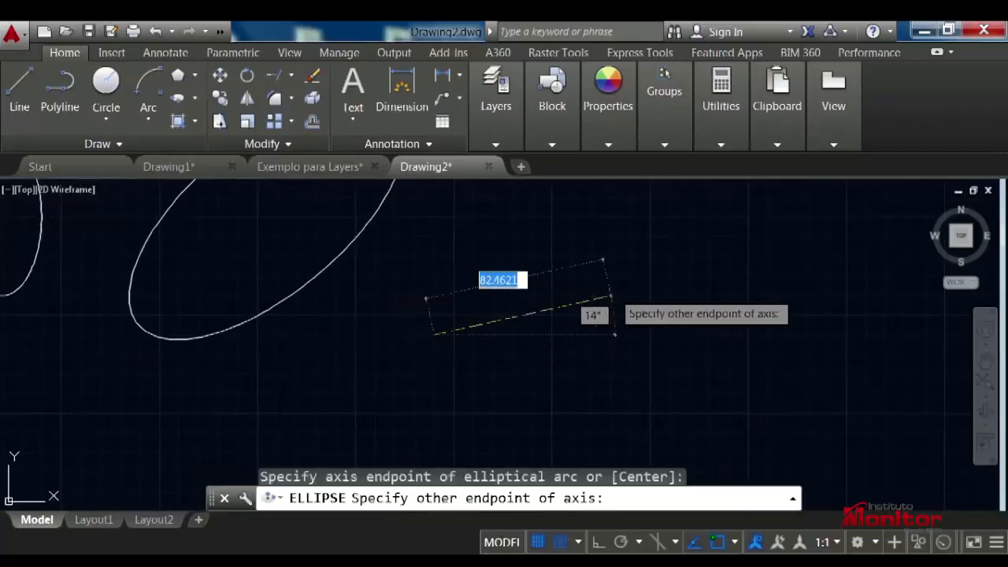
{"action": "left_click", "coordinate": [626, 309]}
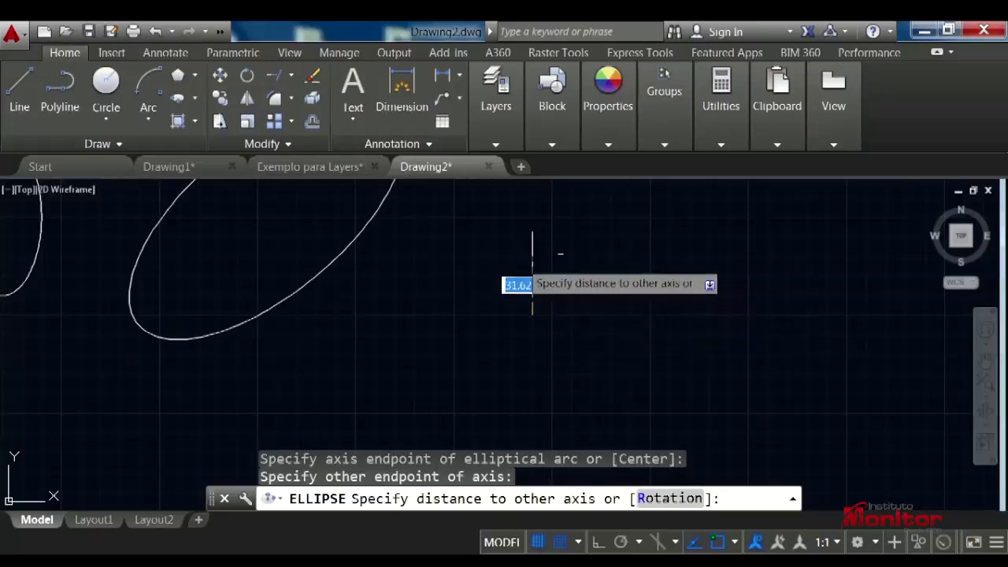
{"action": "left_click", "coordinate": [551, 272]}
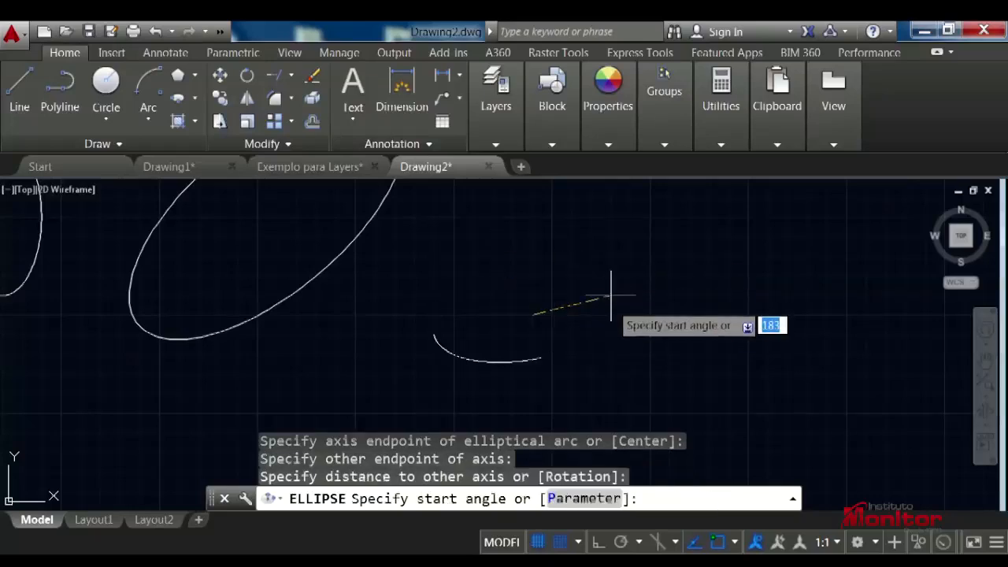
{"action": "left_click", "coordinate": [630, 351]}
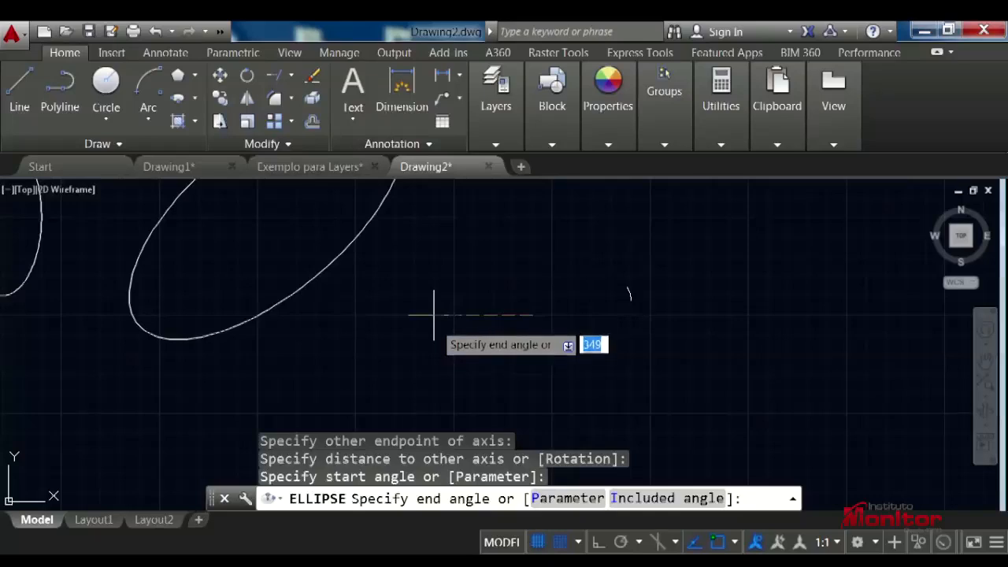
{"action": "left_click", "coordinate": [552, 274]}
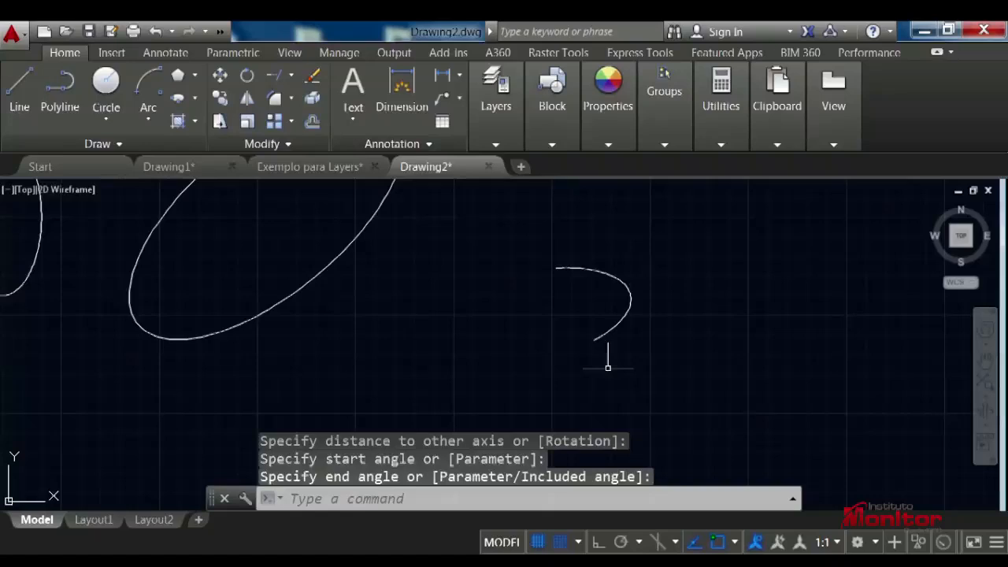
Step: Draw a second, almost closed elliptical arc beside the first one, leaving a small gap at its lower right
{"action": "left_click", "coordinate": [194, 101]}
{"action": "left_click", "coordinate": [225, 205]}
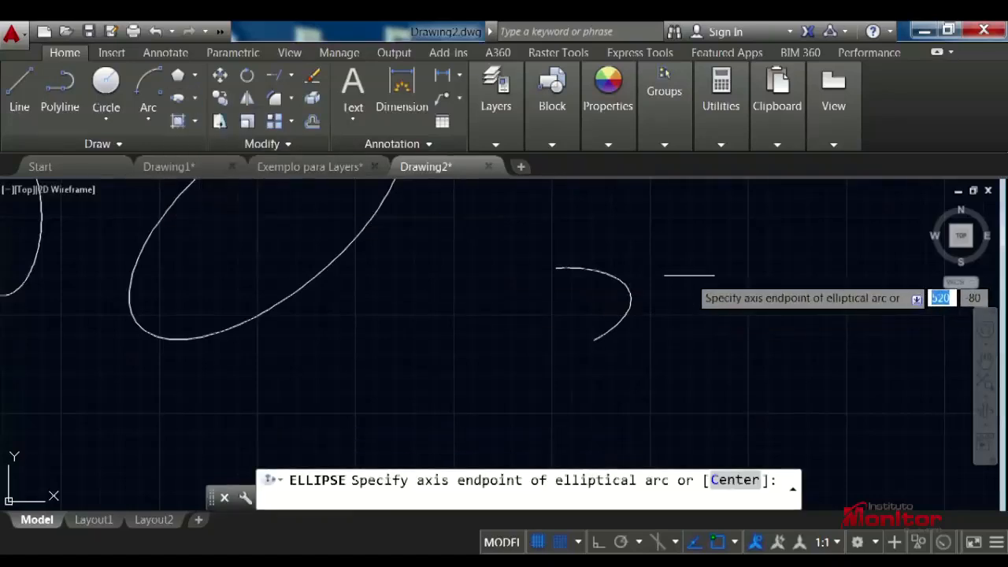
{"action": "left_click", "coordinate": [689, 275]}
{"action": "left_click", "coordinate": [708, 374]}
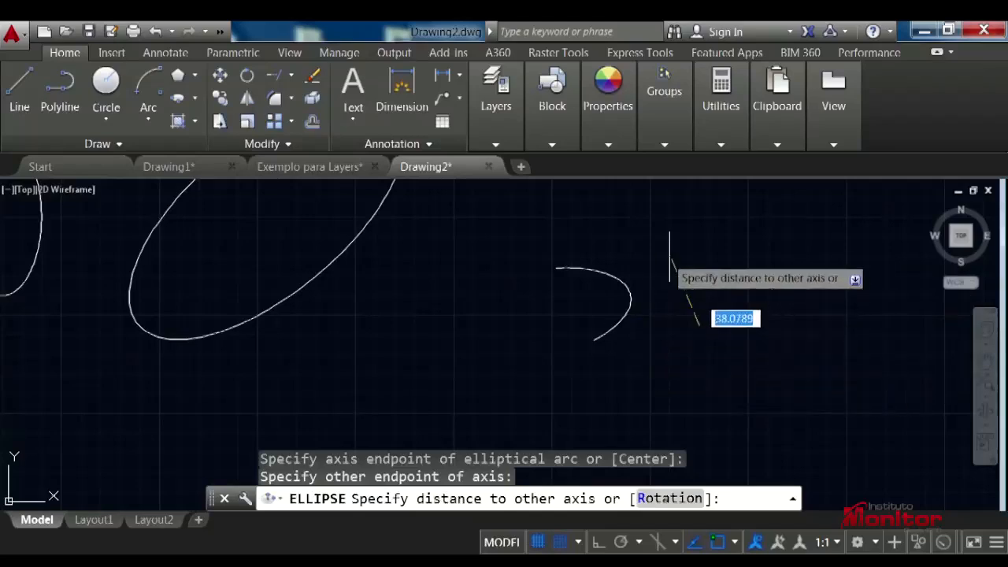
{"action": "left_click", "coordinate": [649, 262]}
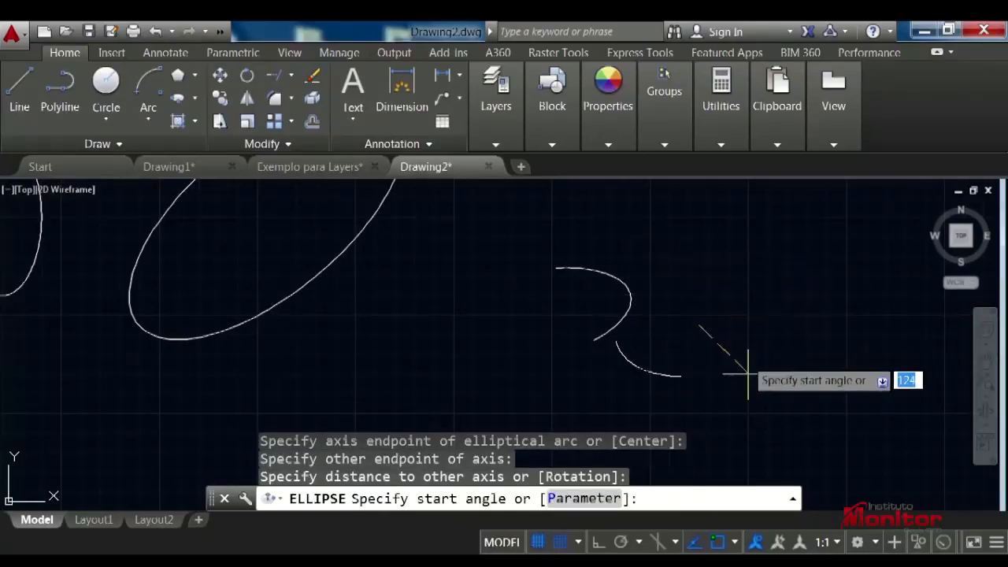
{"action": "left_click", "coordinate": [811, 370]}
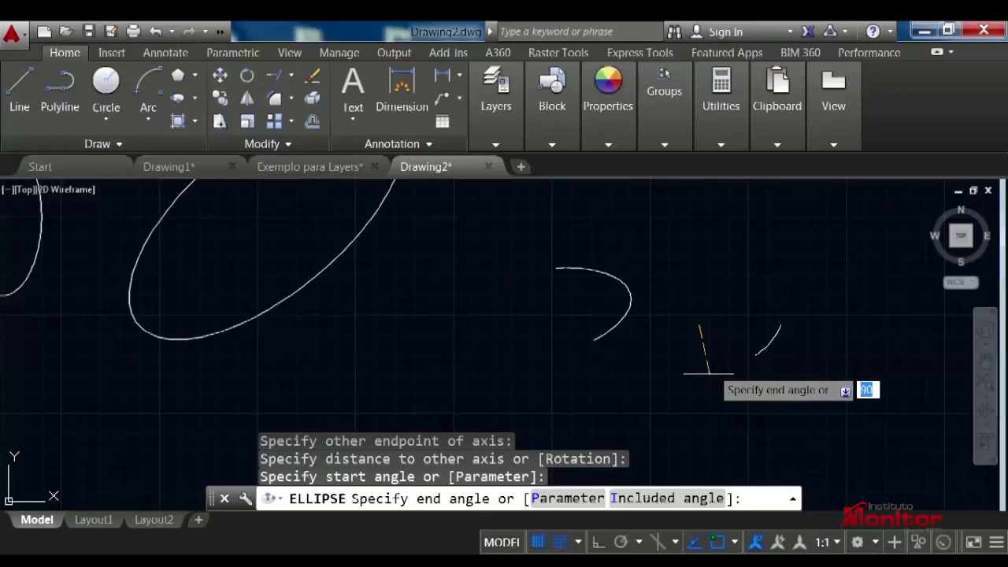
{"action": "left_click", "coordinate": [708, 328]}
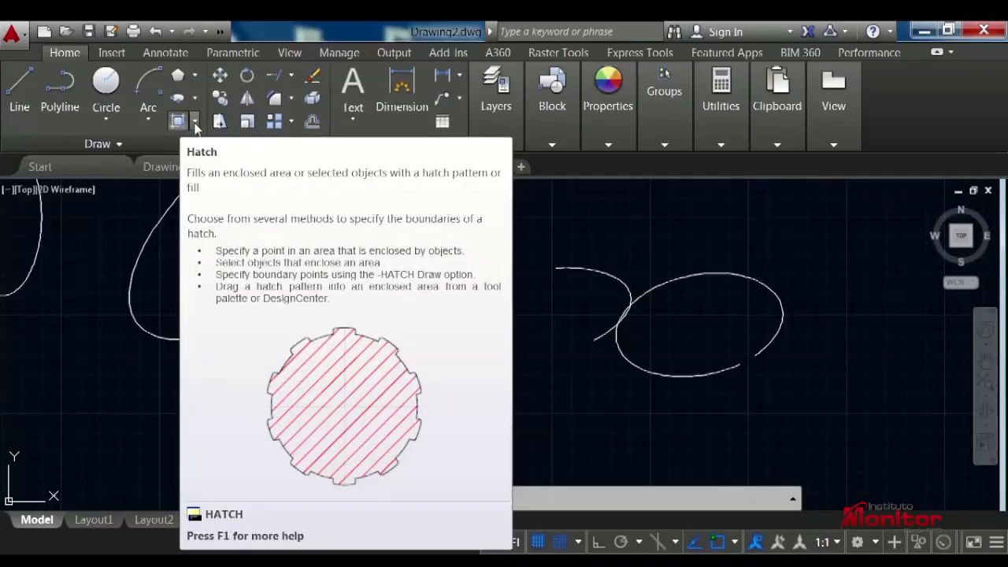
Step: Hatch the inside of the large tilted ellipse with the current pattern
{"action": "left_click", "coordinate": [195, 123]}
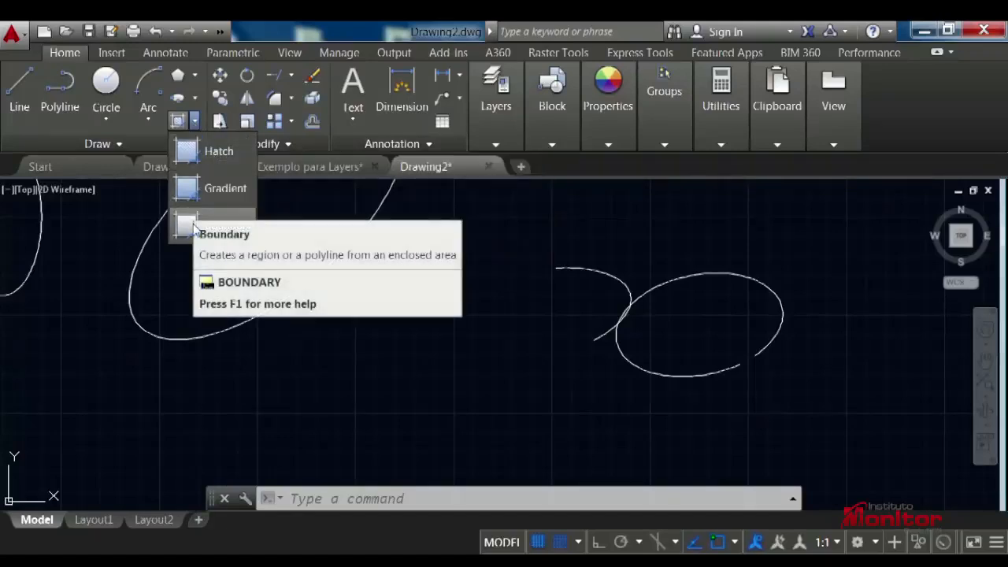
{"action": "left_click", "coordinate": [190, 155]}
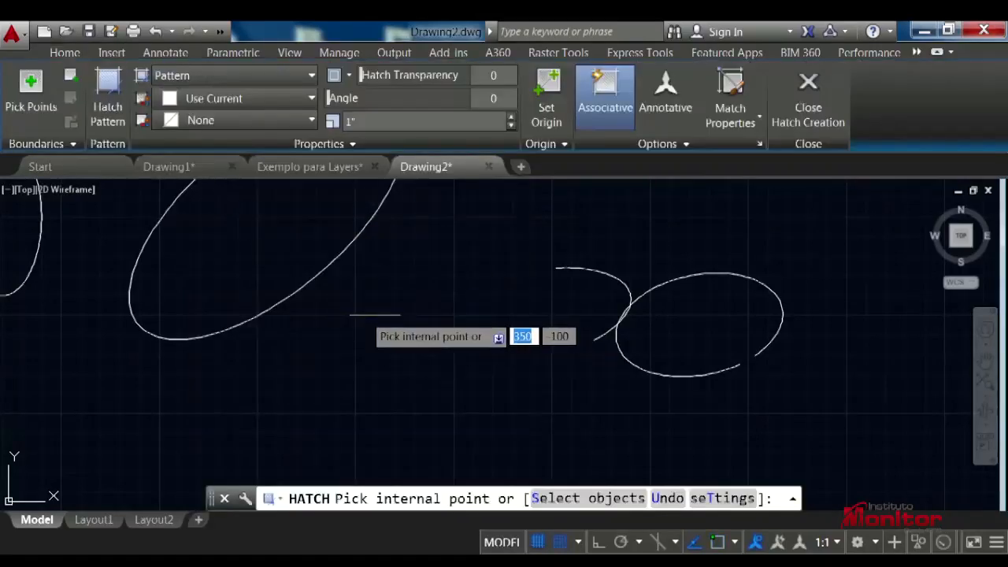
{"action": "middle_click_drag", "start_coordinate": [362, 308], "coordinate": [357, 379]}
{"action": "middle_click_drag", "start_coordinate": [413, 305], "coordinate": [382, 345]}
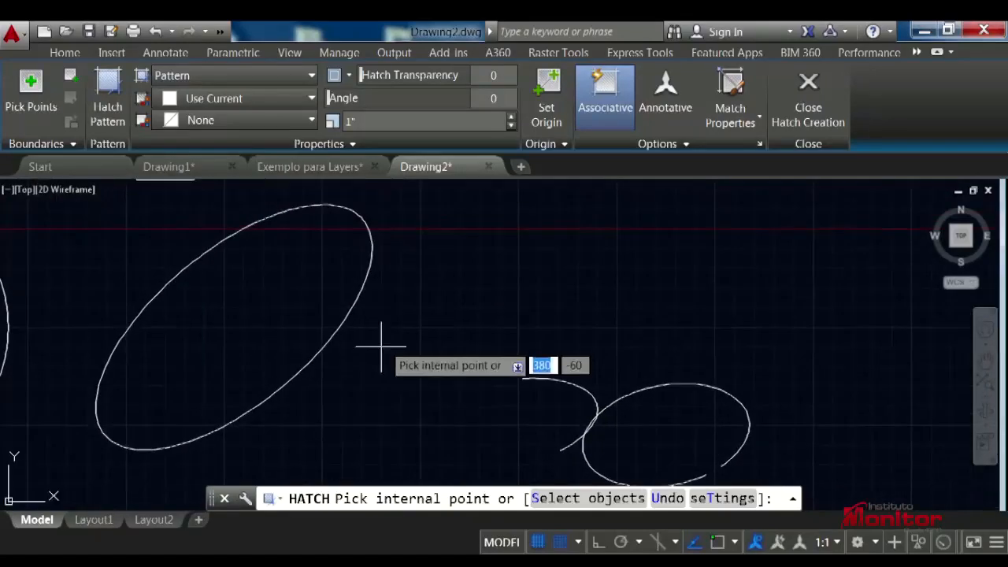
{"action": "left_click", "coordinate": [302, 306]}
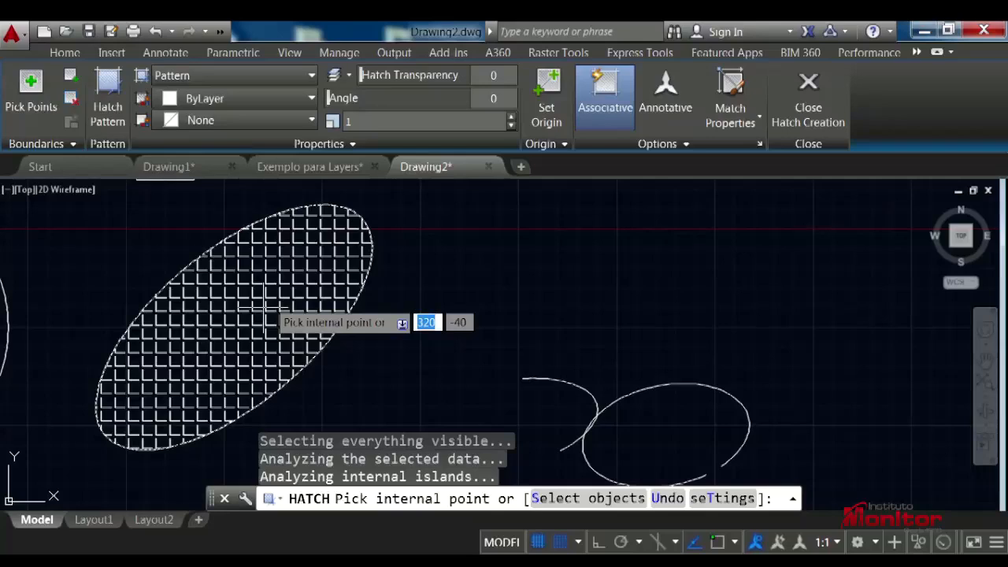
Step: Examine the fill types, hatch colours and background colours available for the ellipse's hatch
{"action": "left_click", "coordinate": [311, 73]}
{"action": "left_click", "coordinate": [311, 73]}
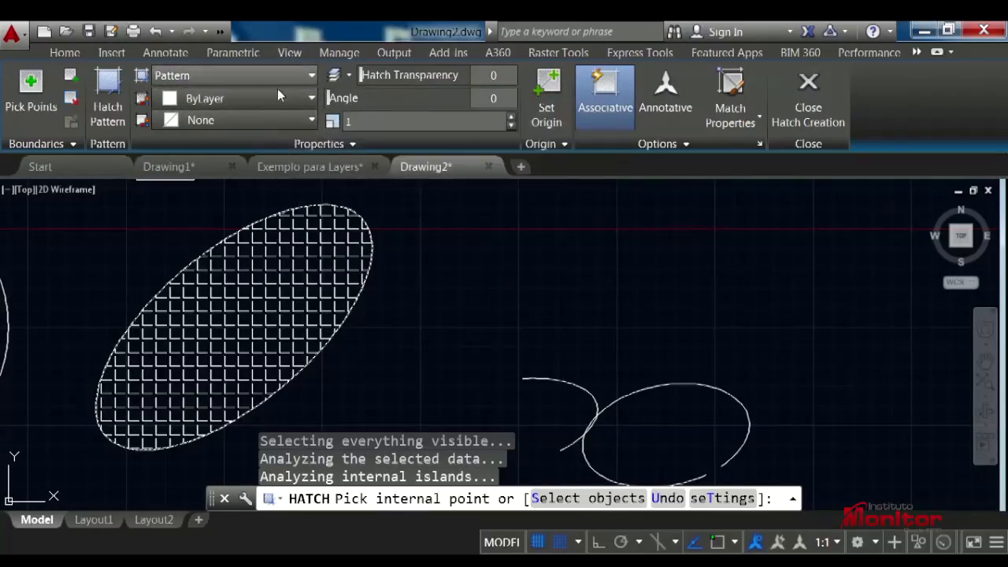
{"action": "left_click", "coordinate": [312, 77]}
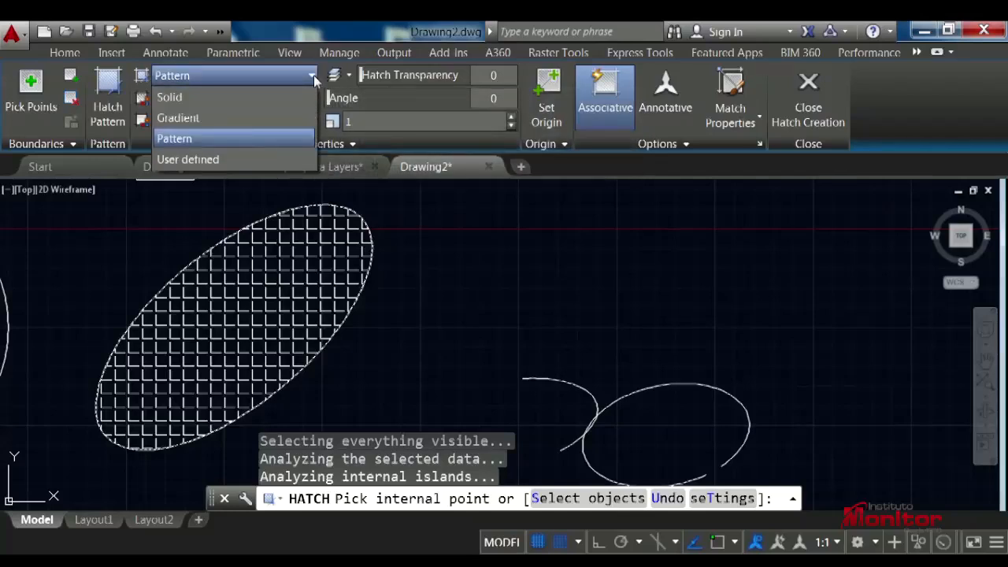
{"action": "left_click", "coordinate": [312, 80]}
{"action": "left_click", "coordinate": [311, 99]}
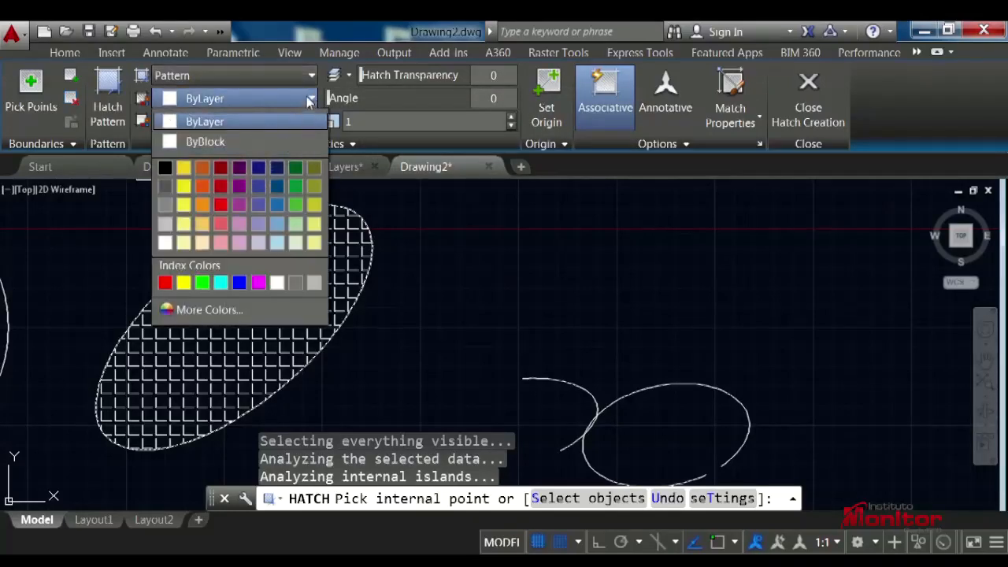
{"action": "left_click", "coordinate": [310, 100]}
{"action": "left_click", "coordinate": [312, 120]}
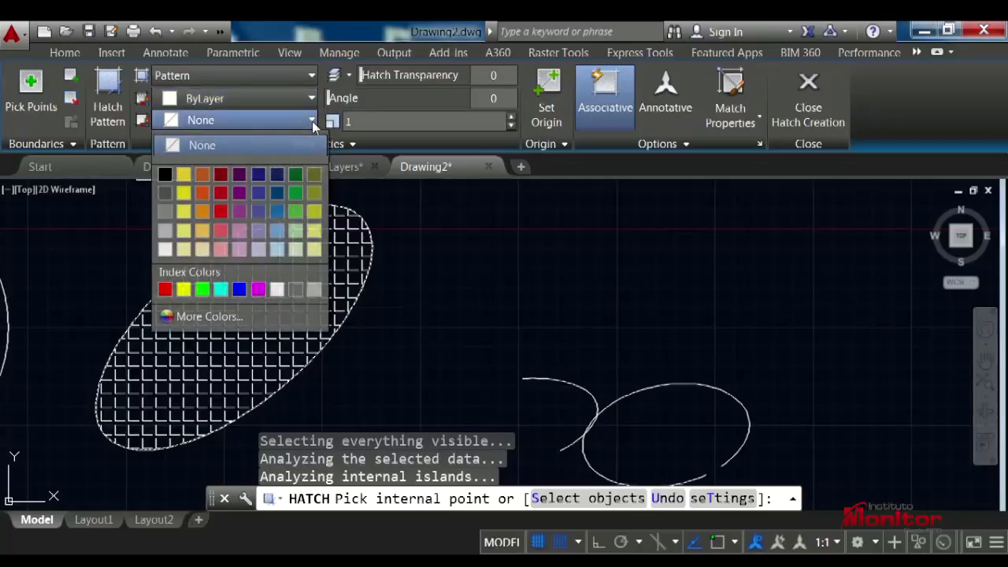
{"action": "left_click", "coordinate": [312, 120]}
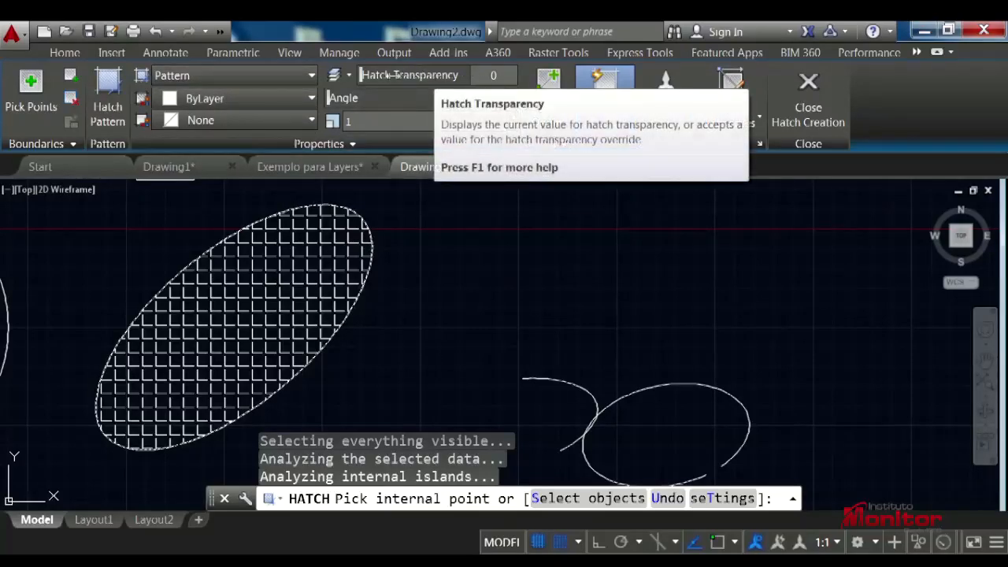
Step: Set the ellipse's hatch colour to red 205,32,39
{"action": "left_click", "coordinate": [312, 100]}
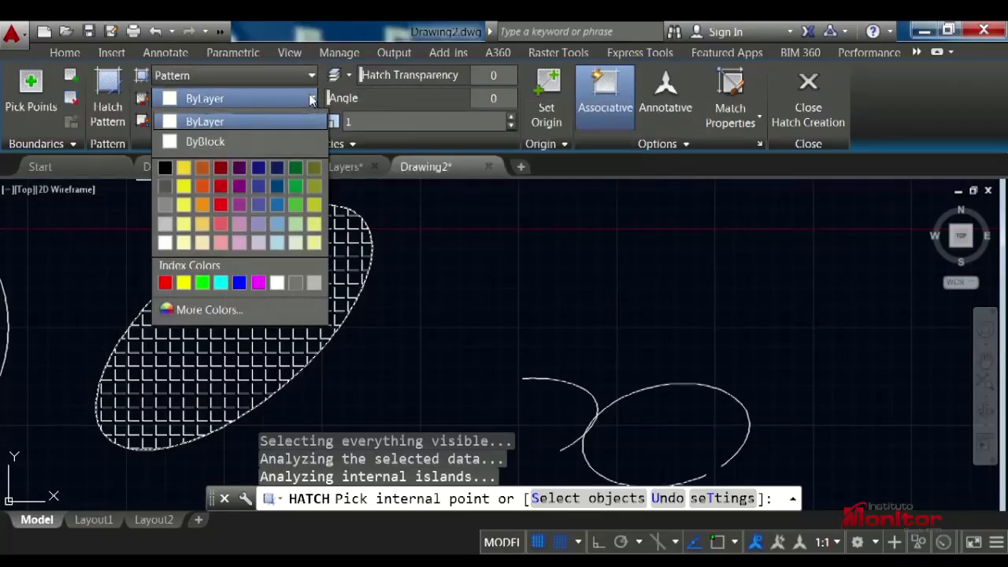
{"action": "left_click", "coordinate": [224, 185]}
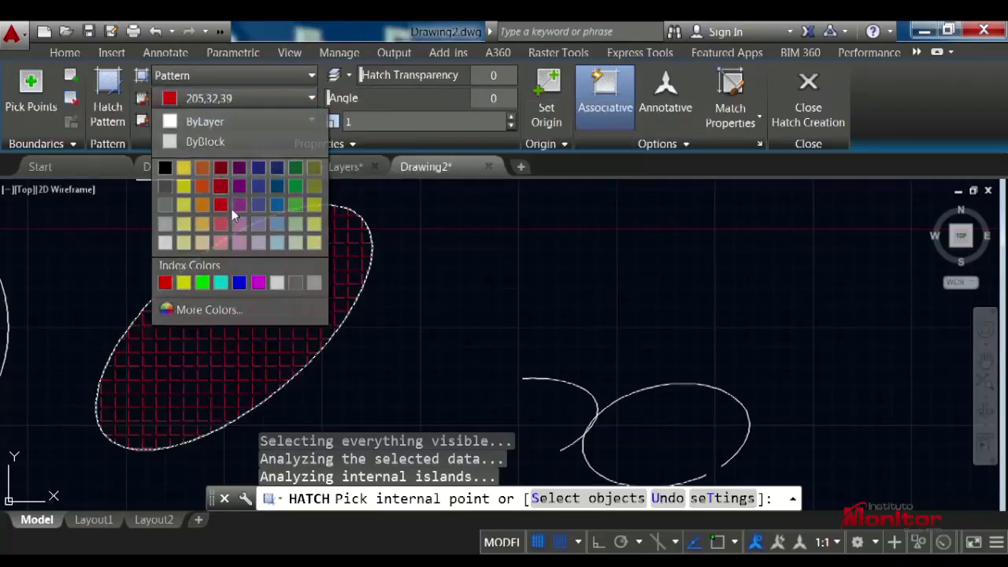
Step: Try the Solid and Gradient fill types on the ellipse, return its hatch to Pattern and finish the hatch
{"action": "left_click", "coordinate": [311, 77]}
{"action": "left_click", "coordinate": [275, 98]}
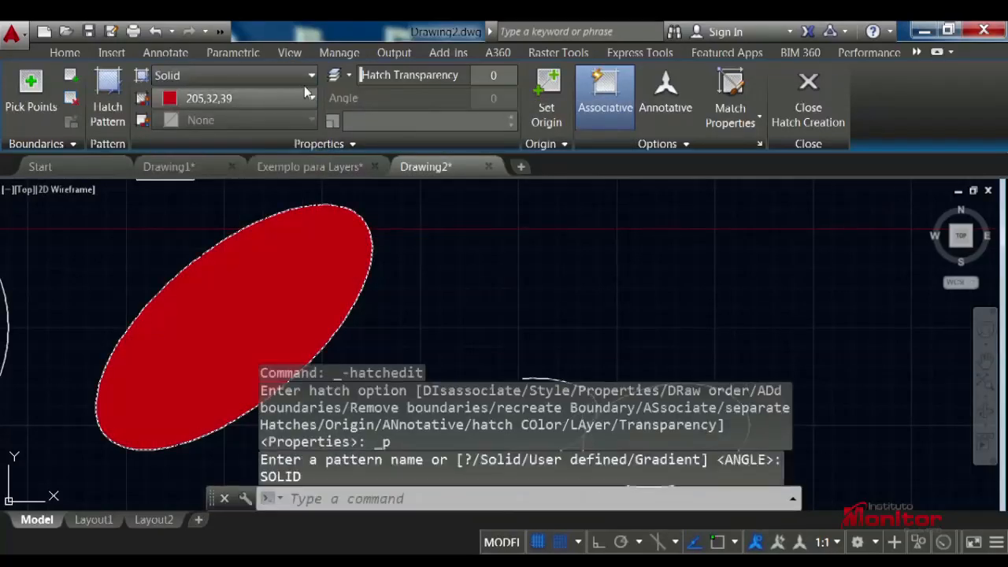
{"action": "left_click", "coordinate": [281, 76]}
{"action": "left_click", "coordinate": [279, 118]}
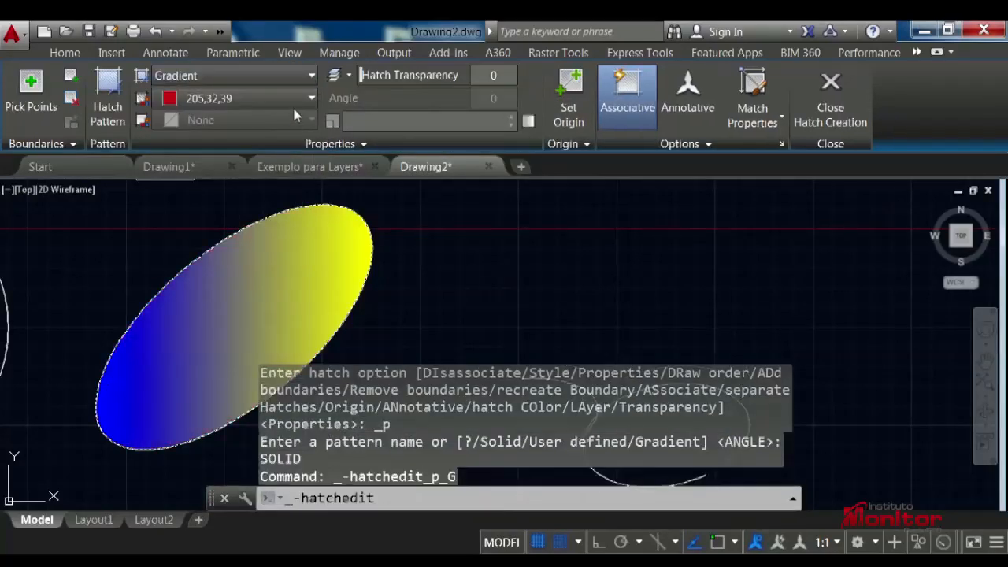
{"action": "left_click", "coordinate": [299, 77]}
{"action": "left_click", "coordinate": [286, 99]}
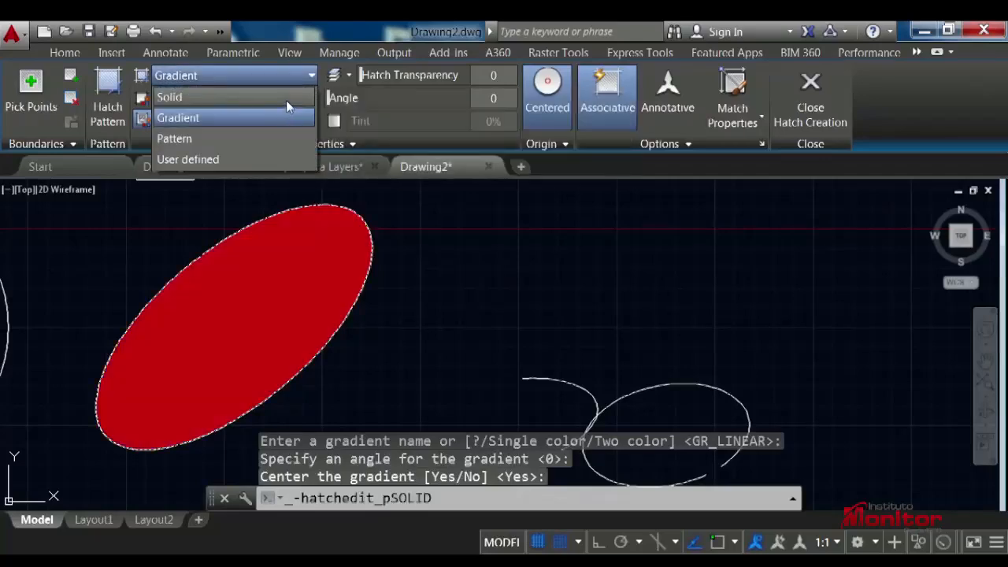
{"action": "left_click", "coordinate": [280, 137]}
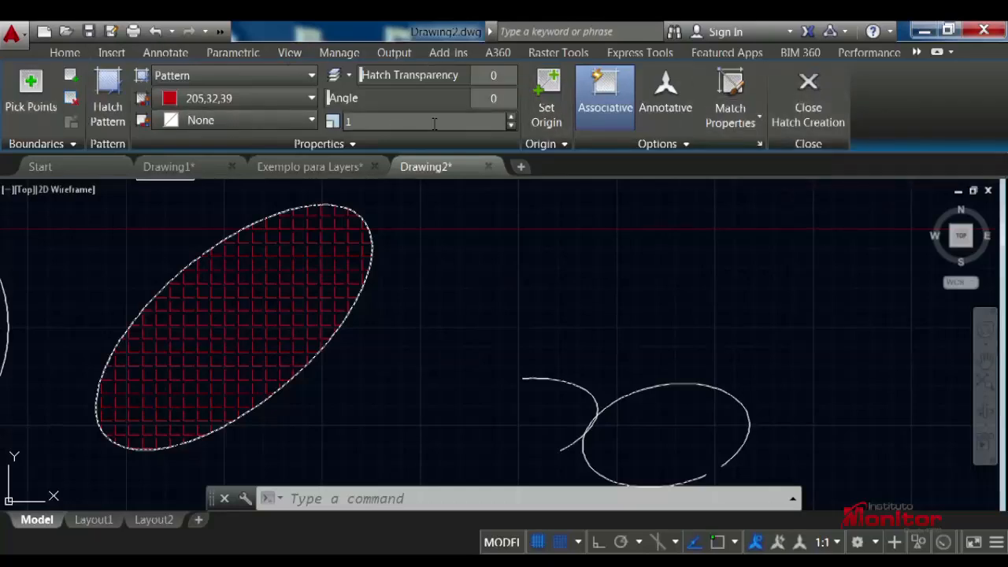
{"action": "left_click", "coordinate": [806, 93]}
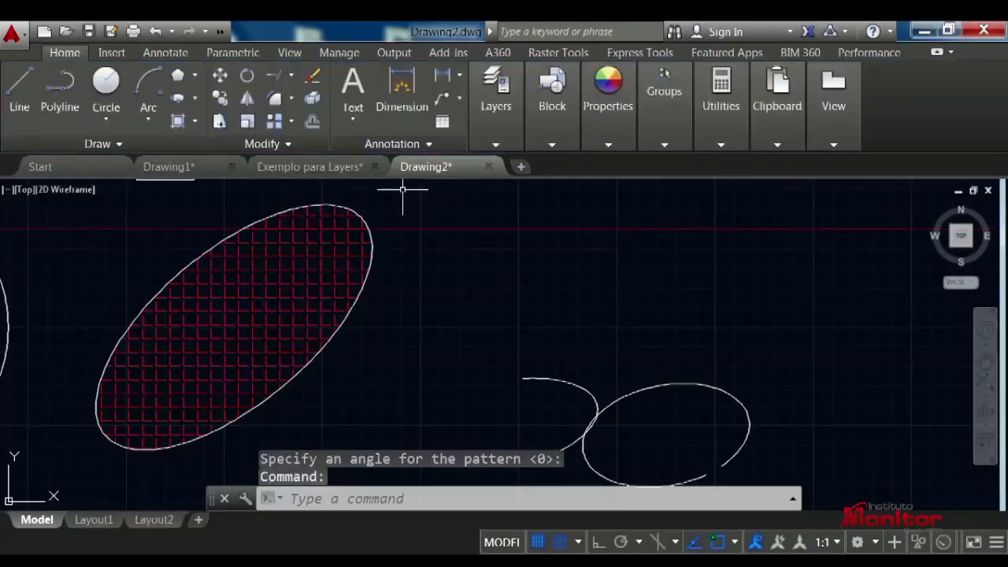
Step: Start a new pattern hatch and fill the circumscribed hexagon above the tilted ellipse
{"action": "scroll", "coordinate": [436, 254], "scroll_direction": "down", "scroll_amount": 2}
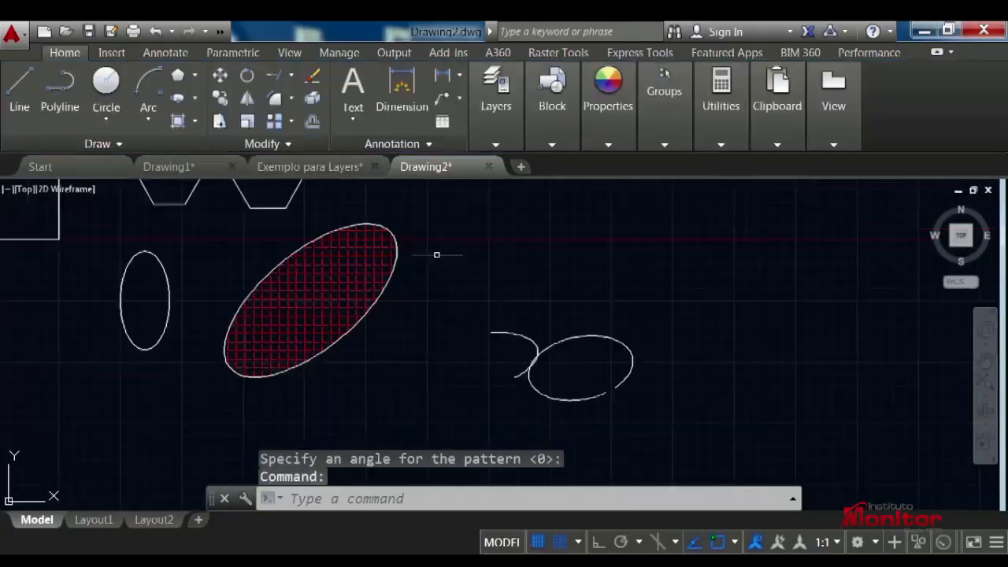
{"action": "left_click", "coordinate": [194, 122]}
{"action": "left_click", "coordinate": [186, 153]}
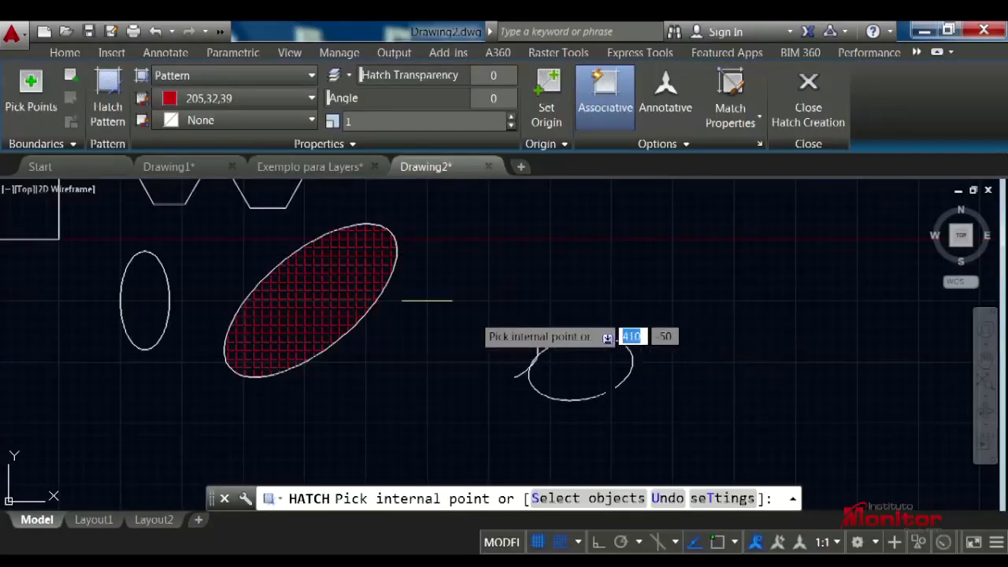
{"action": "mouse_move", "coordinate": [284, 257]}
{"action": "middle_mouse_down"}
{"action": "mouse_move", "coordinate": [422, 313]}
{"action": "mouse_move", "coordinate": [504, 327]}
{"action": "middle_mouse_up"}
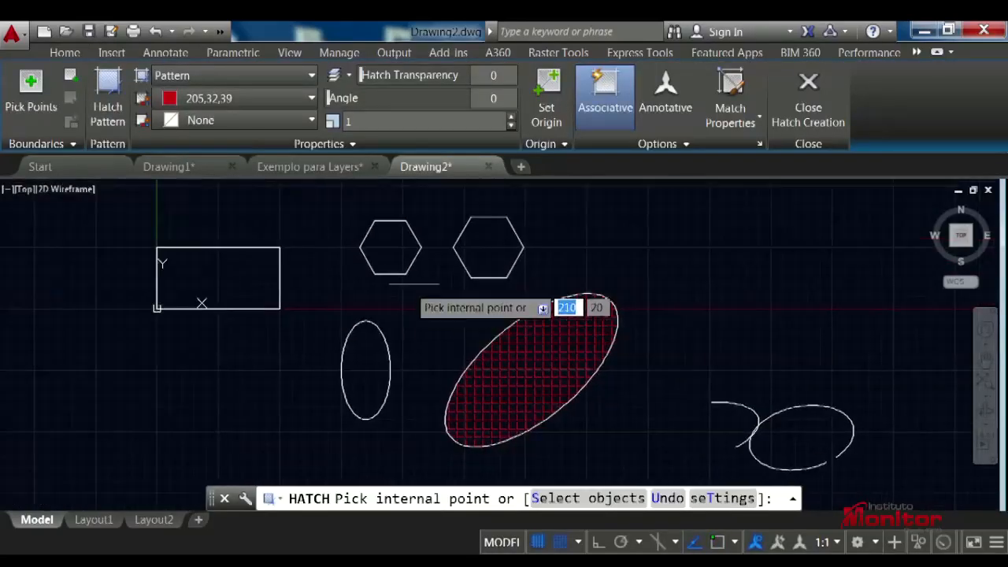
{"action": "left_click", "coordinate": [490, 252]}
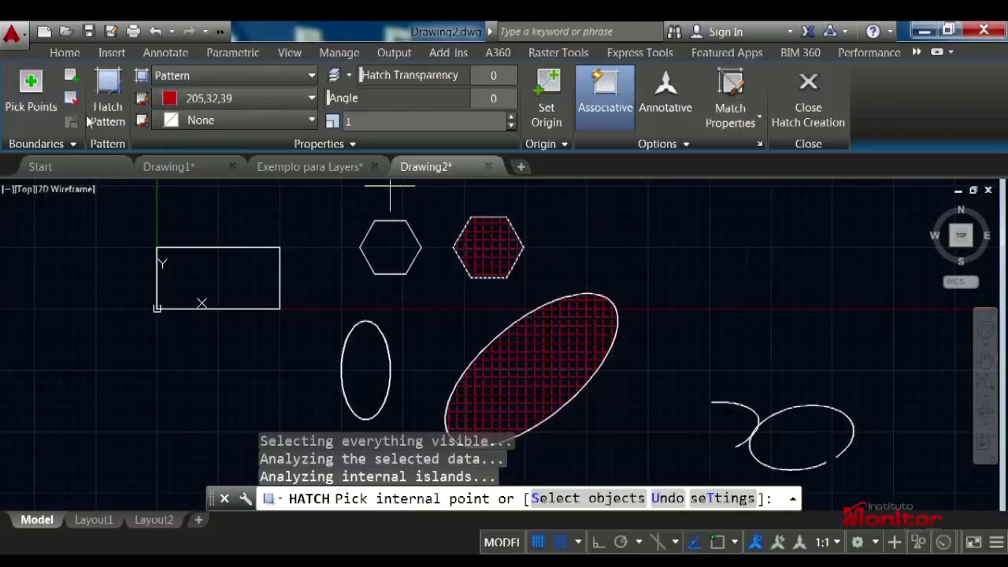
Step: Try blue 69,84,165 for the circumscribed hexagon's hatch, set its colour to yellow 244,238,81 and finish the hatch
{"action": "left_click", "coordinate": [314, 96]}
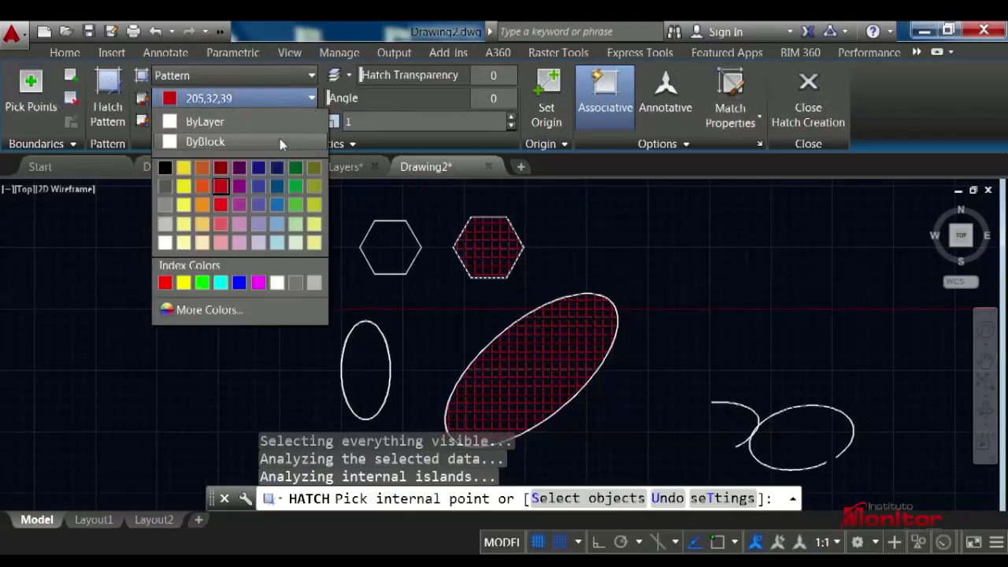
{"action": "left_click", "coordinate": [259, 187]}
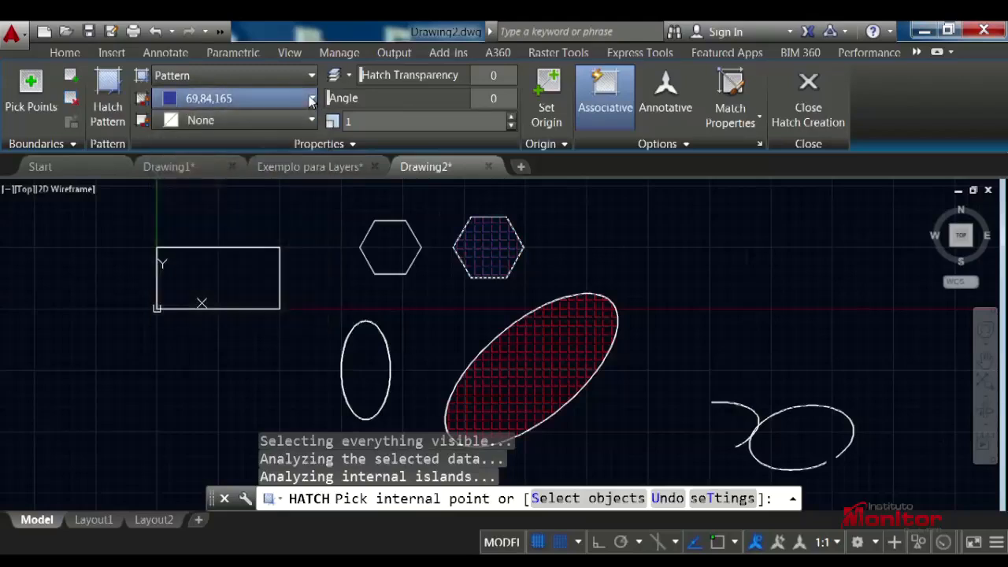
{"action": "left_click", "coordinate": [312, 99]}
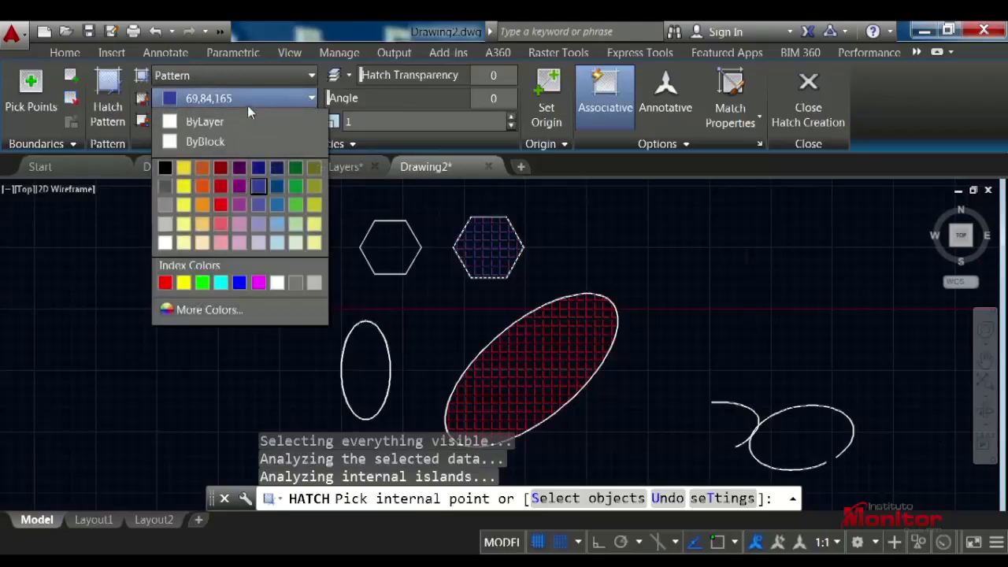
{"action": "left_click", "coordinate": [185, 205]}
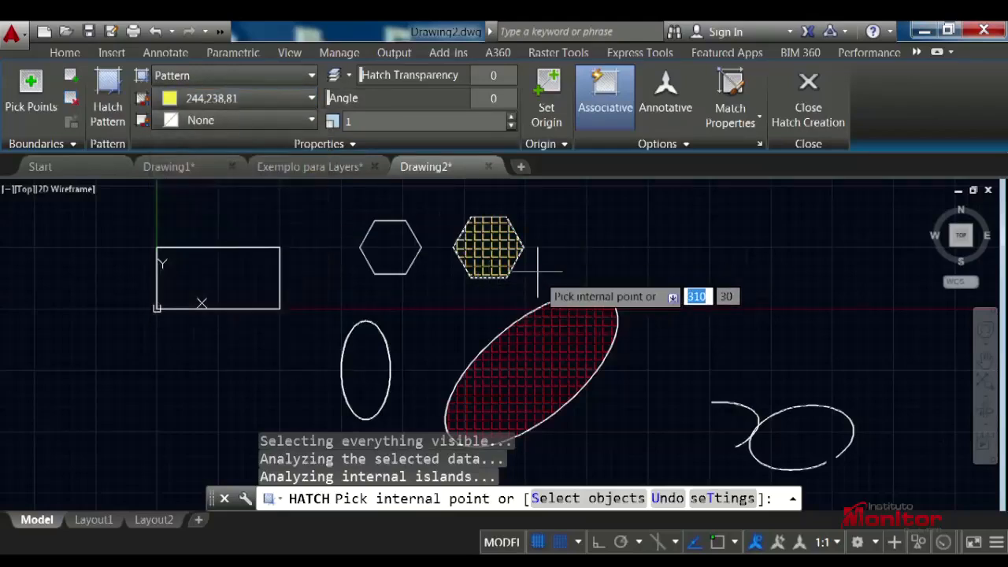
{"action": "key", "text": "Escape"}
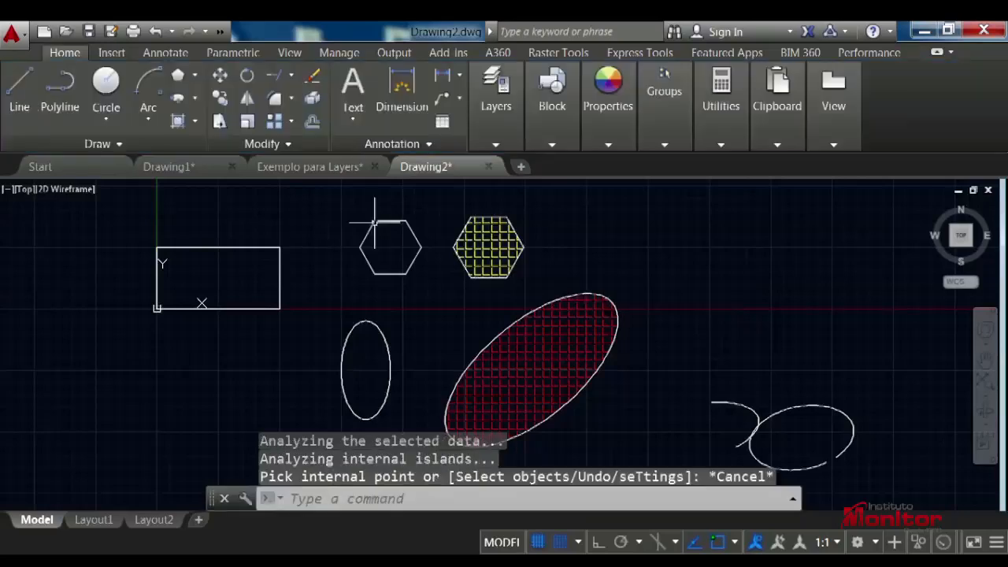
Step: Start a new hatch and fill the smaller hexagon above the upright ellipse with the yellow pattern
{"action": "left_click", "coordinate": [196, 122]}
{"action": "left_click", "coordinate": [186, 156]}
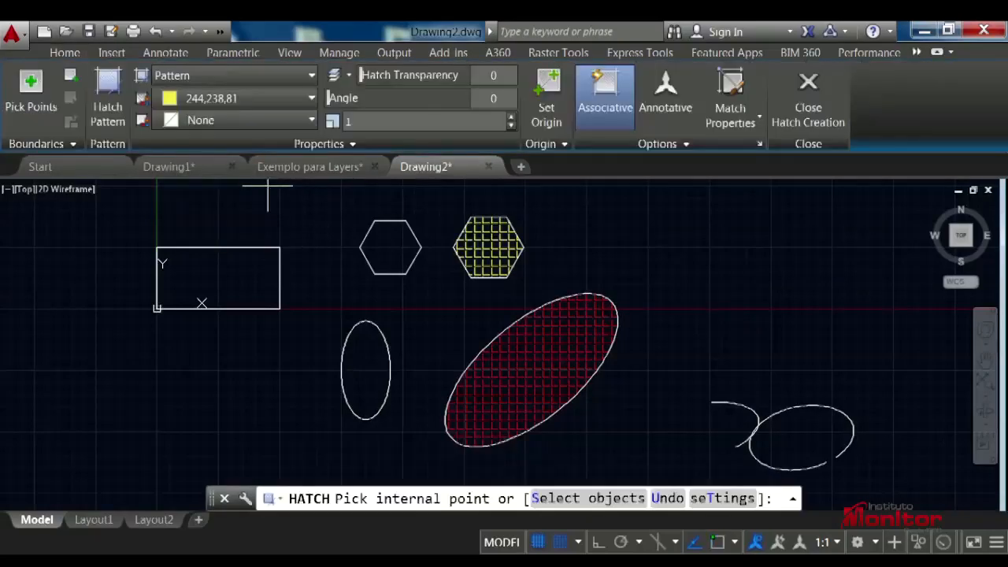
{"action": "middle_click_drag", "start_coordinate": [439, 304], "coordinate": [447, 229]}
{"action": "scroll", "coordinate": [416, 248], "scroll_direction": "up", "scroll_amount": 3}
{"action": "middle_click_drag", "start_coordinate": [371, 292], "coordinate": [442, 332]}
{"action": "scroll", "coordinate": [442, 331], "scroll_direction": "down", "scroll_amount": 3}
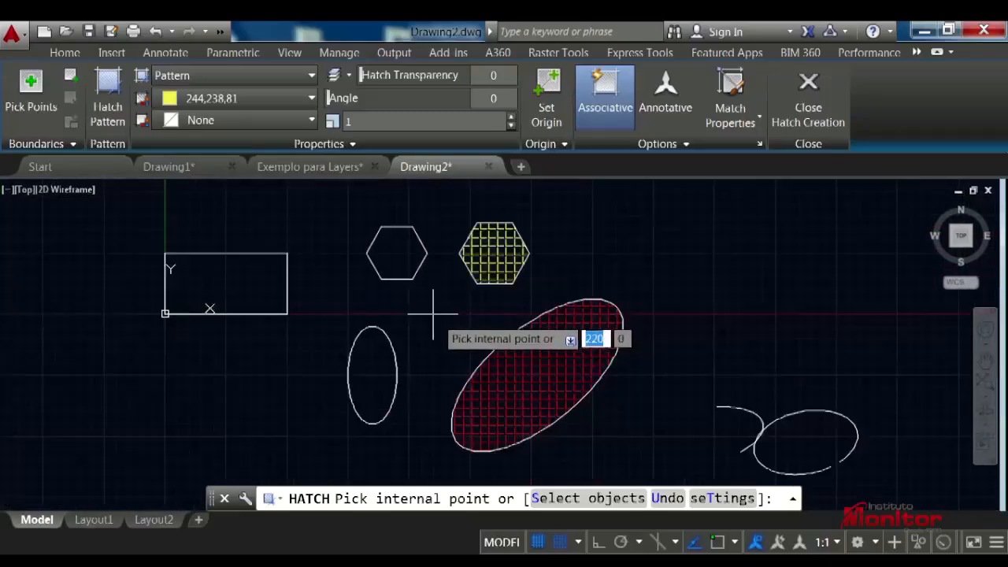
{"action": "left_click", "coordinate": [372, 266]}
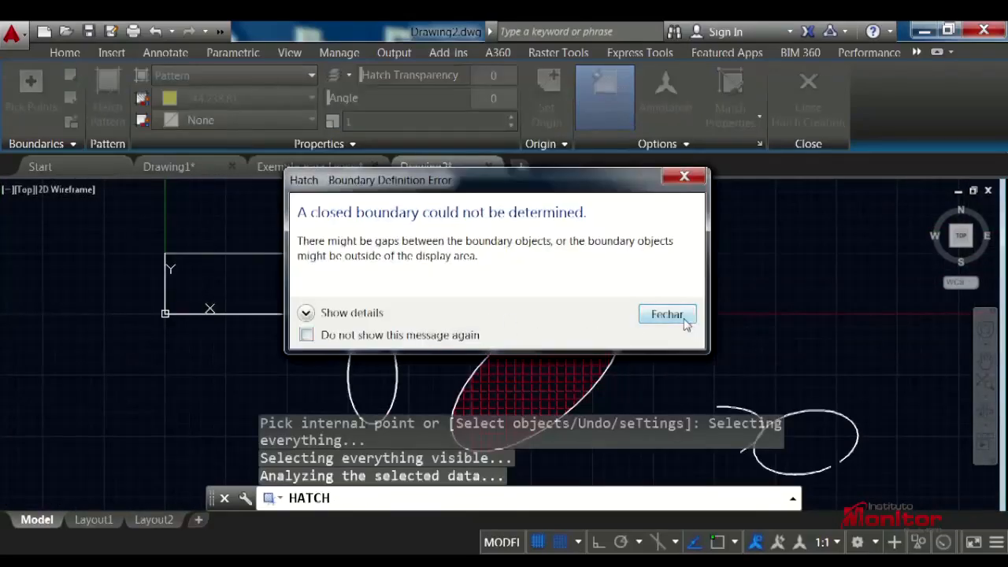
{"action": "left_click", "coordinate": [667, 315]}
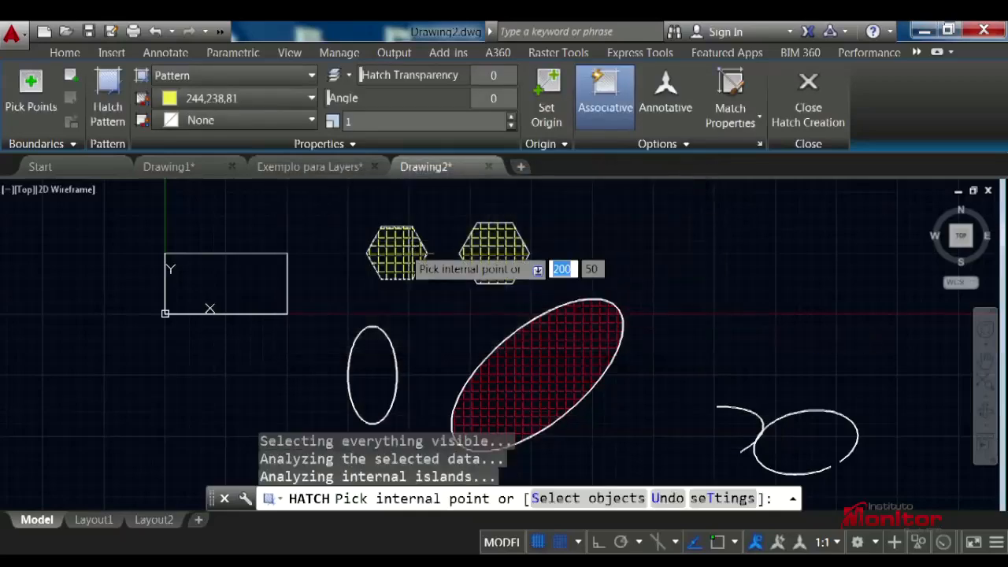
Step: Try to hatch the open area outside the smaller hexagon, between it and the rectangle
{"action": "scroll", "coordinate": [380, 260], "scroll_direction": "up", "scroll_amount": 4}
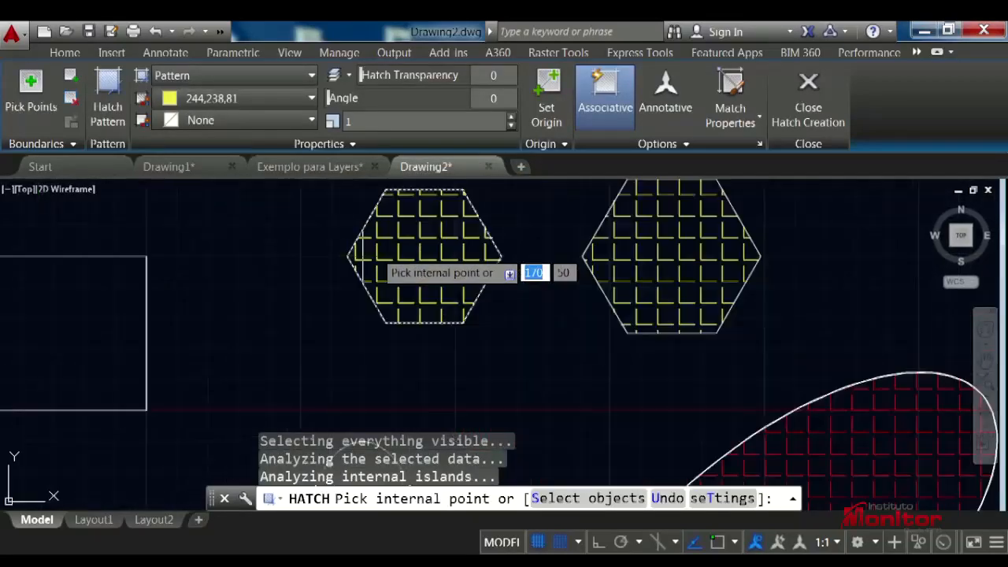
{"action": "left_click", "coordinate": [317, 286]}
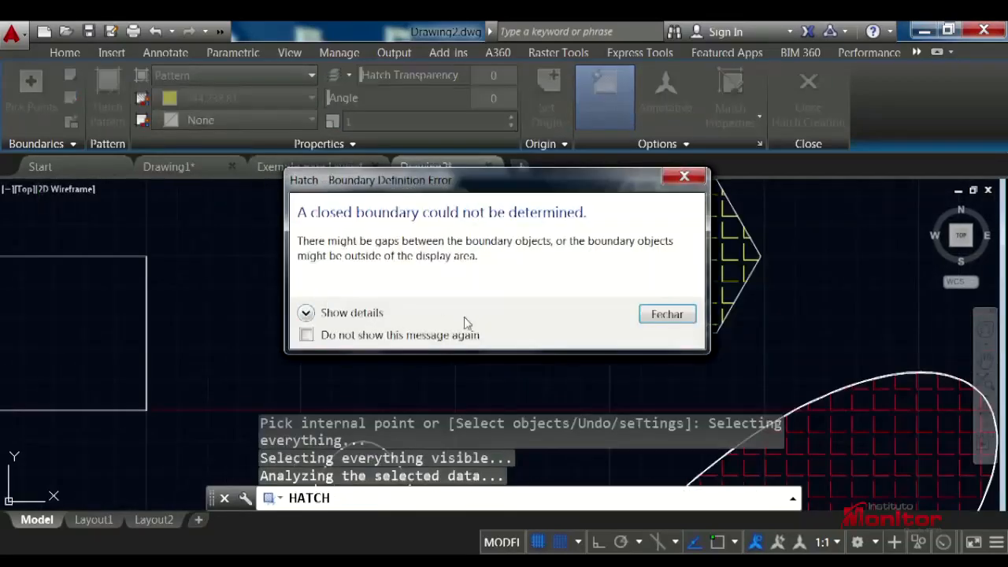
{"action": "left_click", "coordinate": [685, 178]}
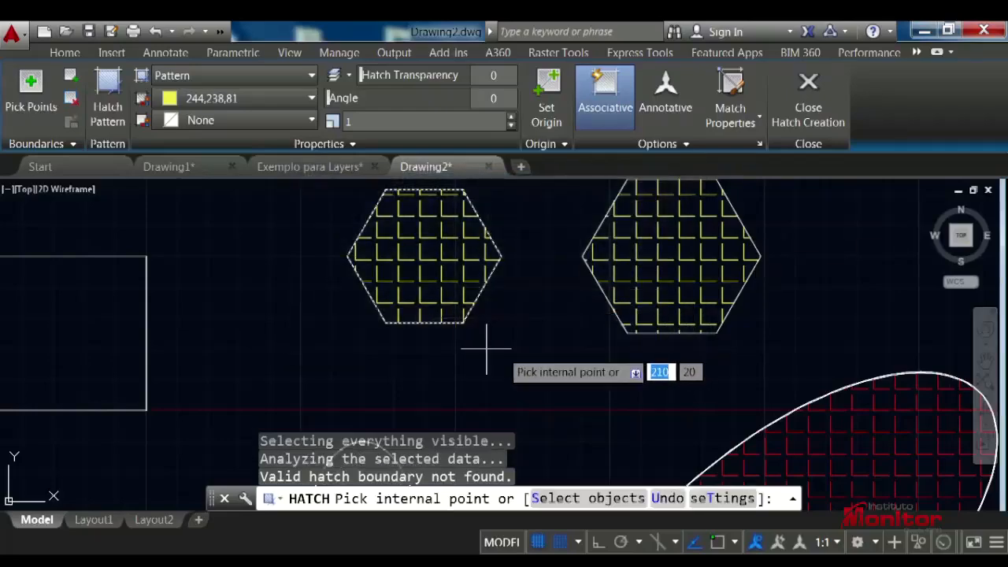